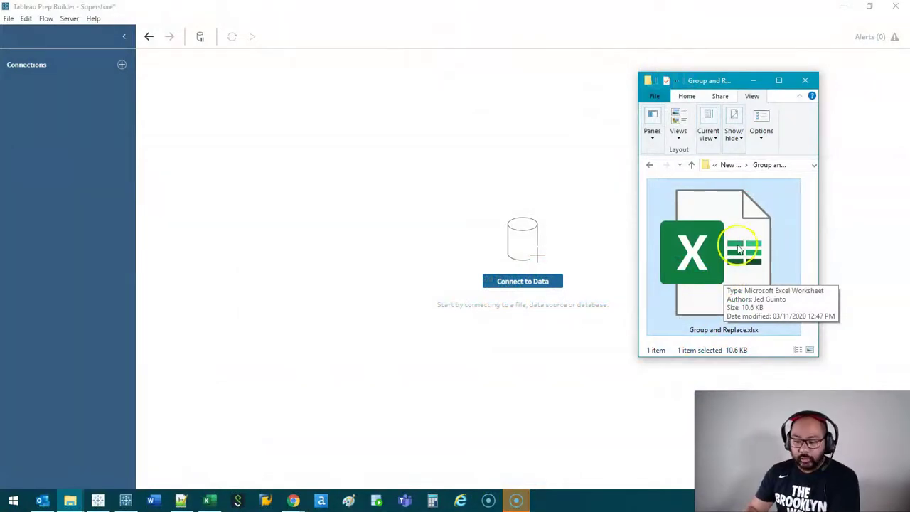
Step: Connect the Group and Replace Excel workbook and add a clean step after Sheet1, enlarging the profile pane
{"action": "left_click", "coordinate": [727, 236]}
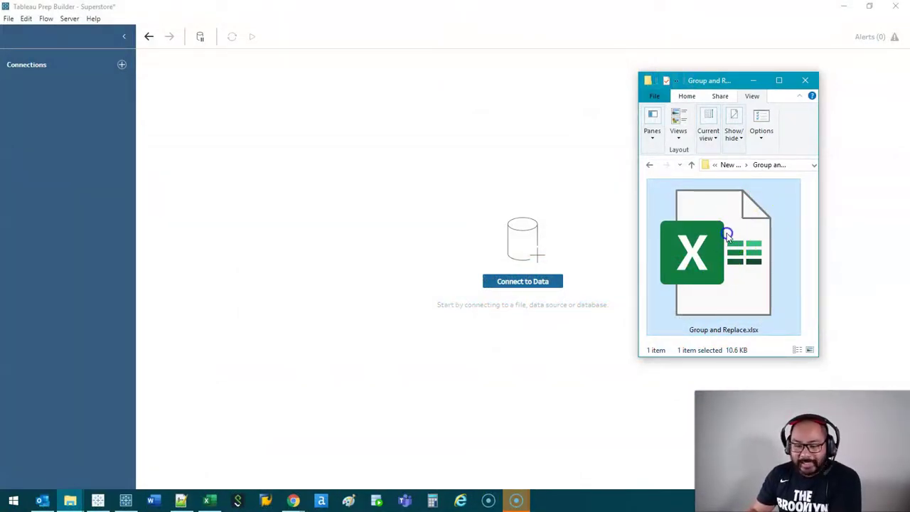
{"action": "left_click_drag", "start_coordinate": [728, 236], "coordinate": [224, 149]}
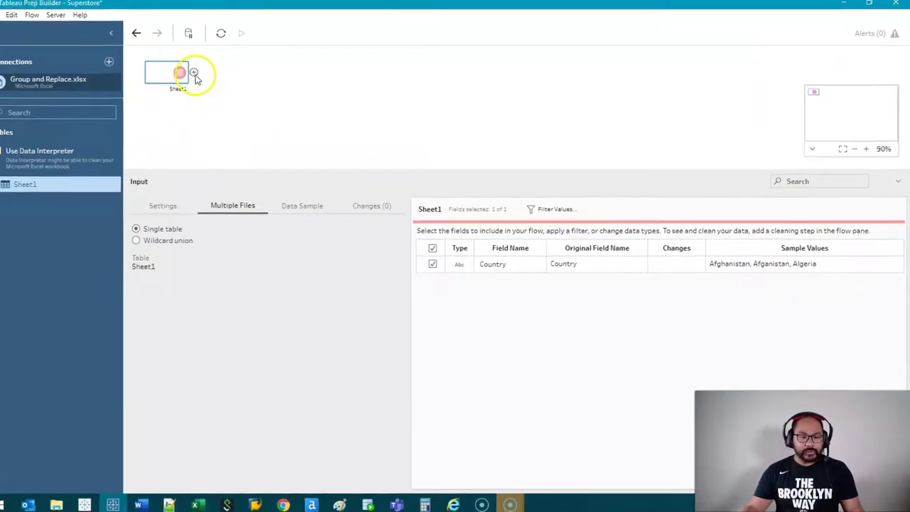
{"action": "left_click", "coordinate": [194, 74]}
{"action": "left_click", "coordinate": [227, 94]}
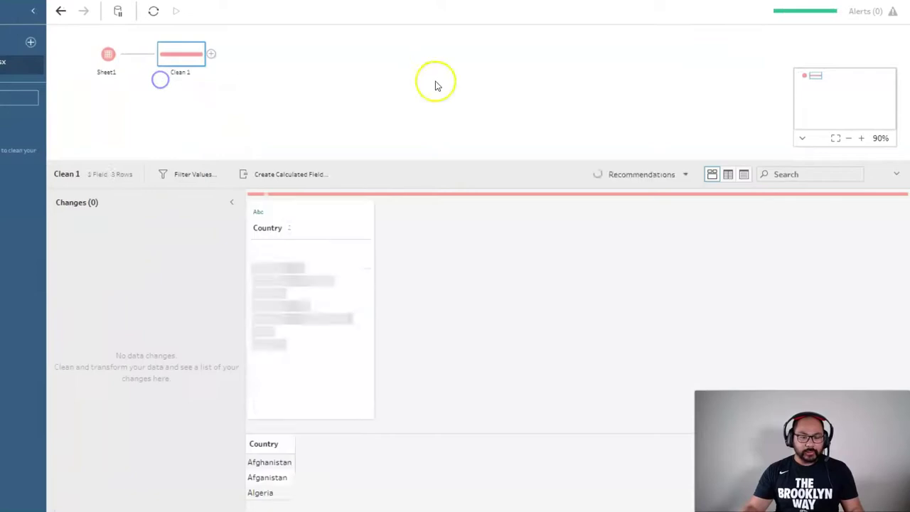
{"action": "left_click_drag", "start_coordinate": [449, 163], "coordinate": [447, 101]}
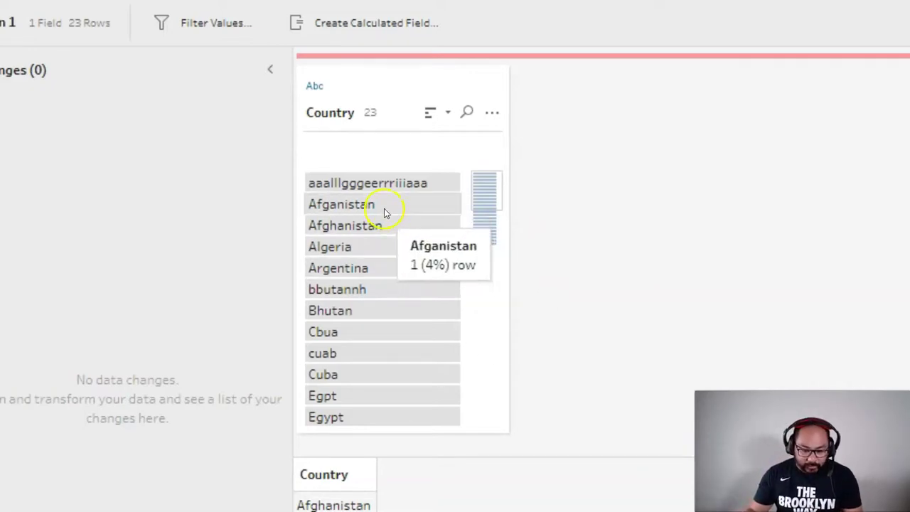
{"action": "left_click", "coordinate": [384, 206]}
{"action": "left_click", "coordinate": [400, 224], "text": "ctrl"}
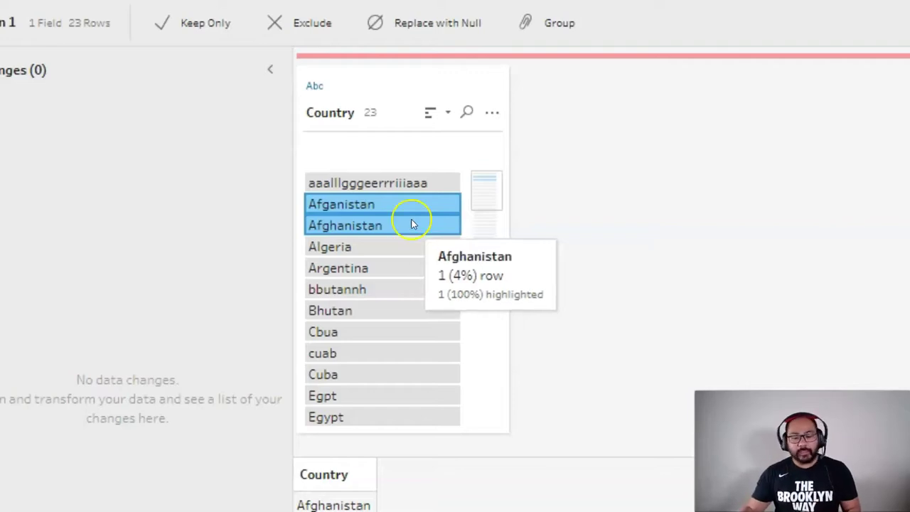
{"action": "left_click", "coordinate": [399, 204]}
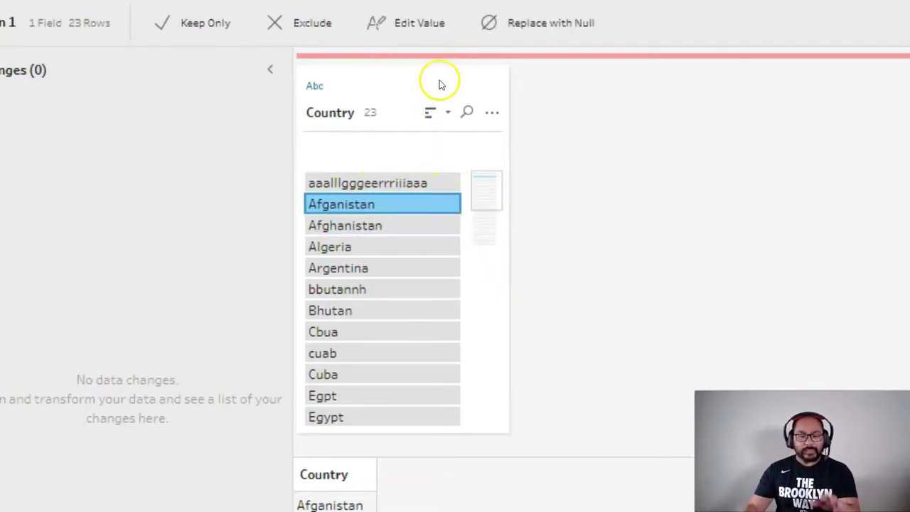
{"action": "left_click", "coordinate": [492, 113]}
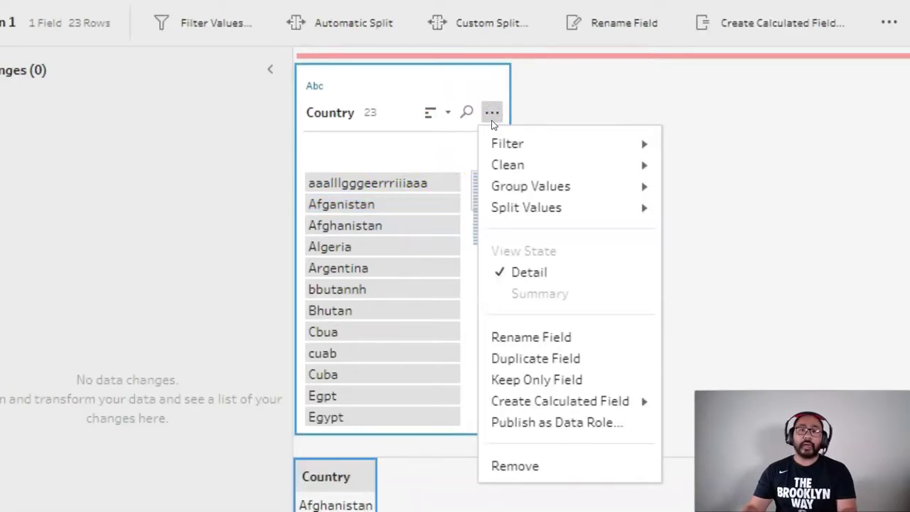
{"action": "left_click", "coordinate": [551, 188]}
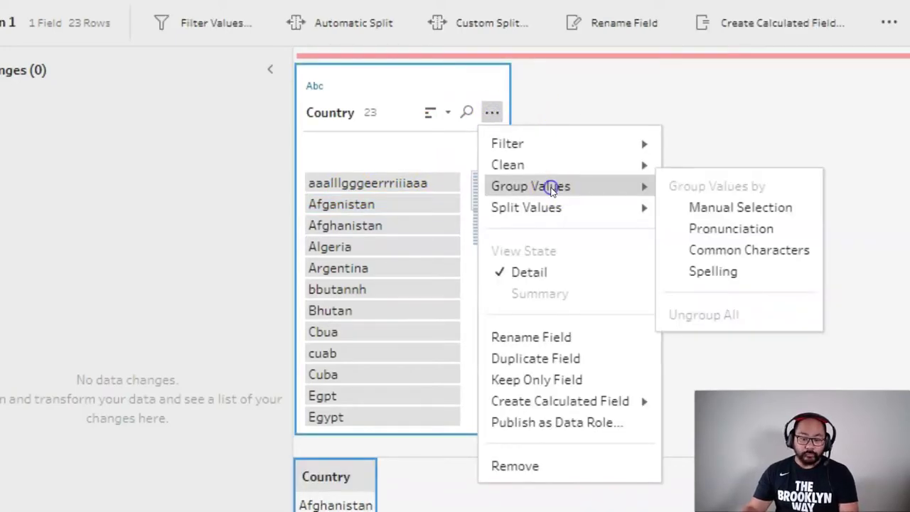
{"action": "left_click", "coordinate": [603, 185]}
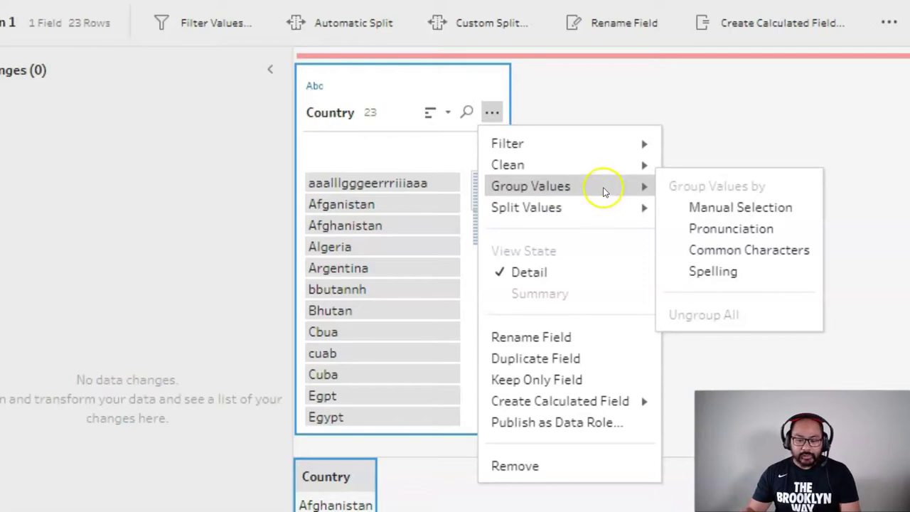
{"action": "left_click", "coordinate": [728, 240]}
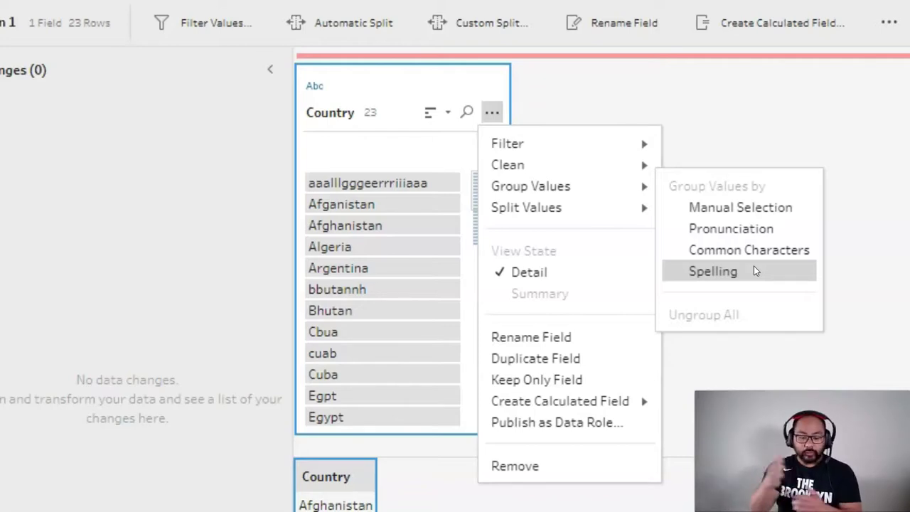
{"action": "left_click", "coordinate": [723, 116]}
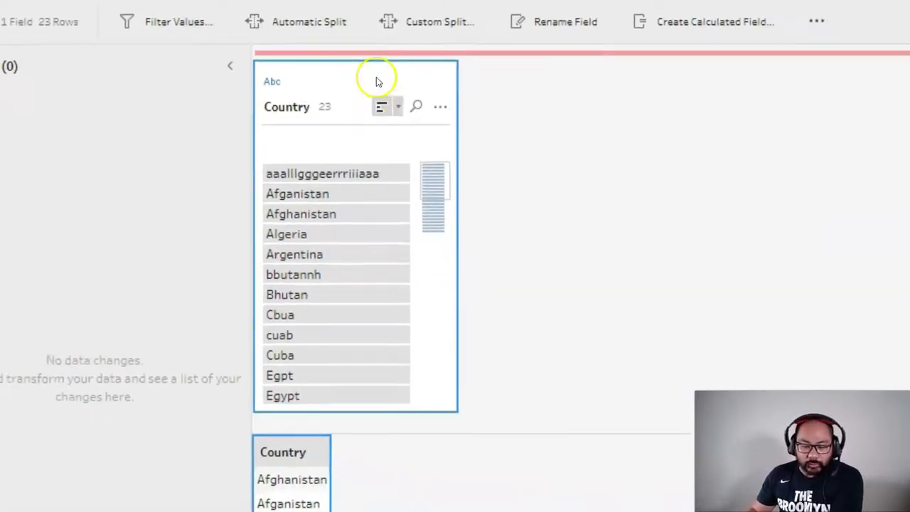
Step: Duplicate the Country field four times, creating Country-1, Country-2, Country-3 and Country-4
{"action": "right_click", "coordinate": [377, 82]}
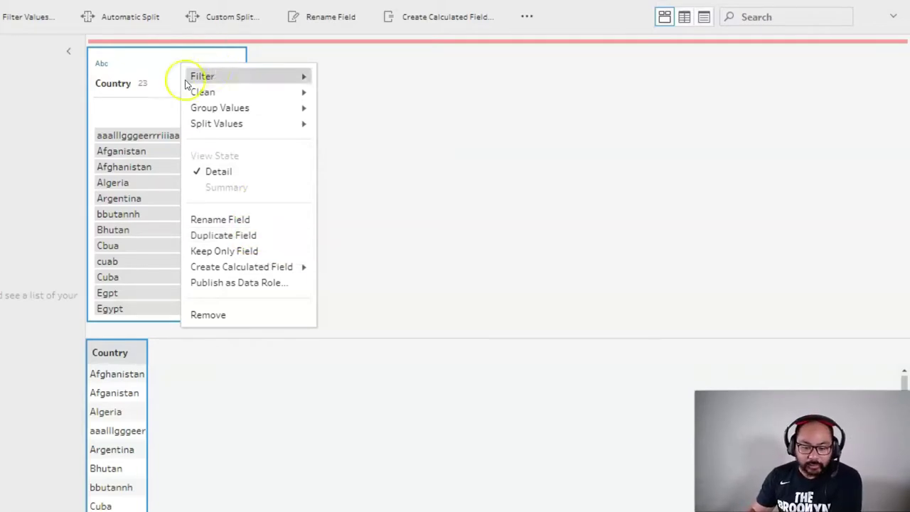
{"action": "left_click", "coordinate": [209, 235]}
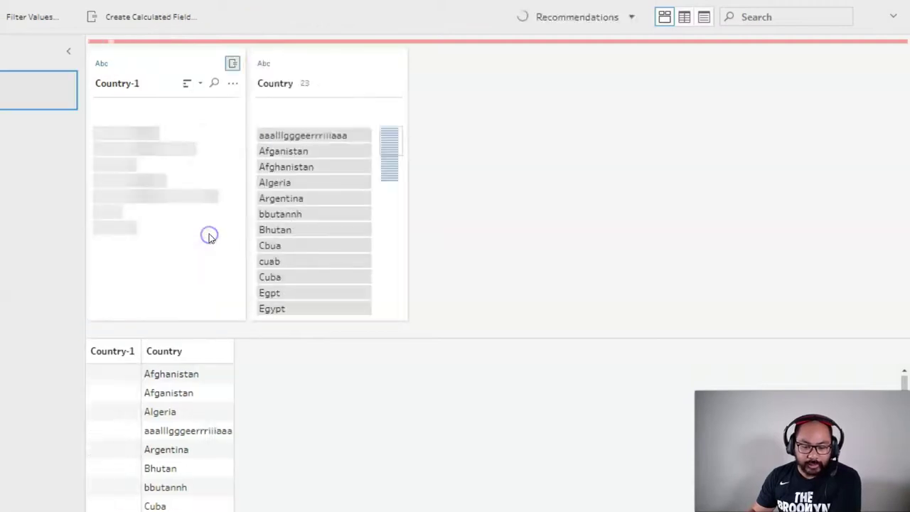
{"action": "right_click", "coordinate": [335, 66]}
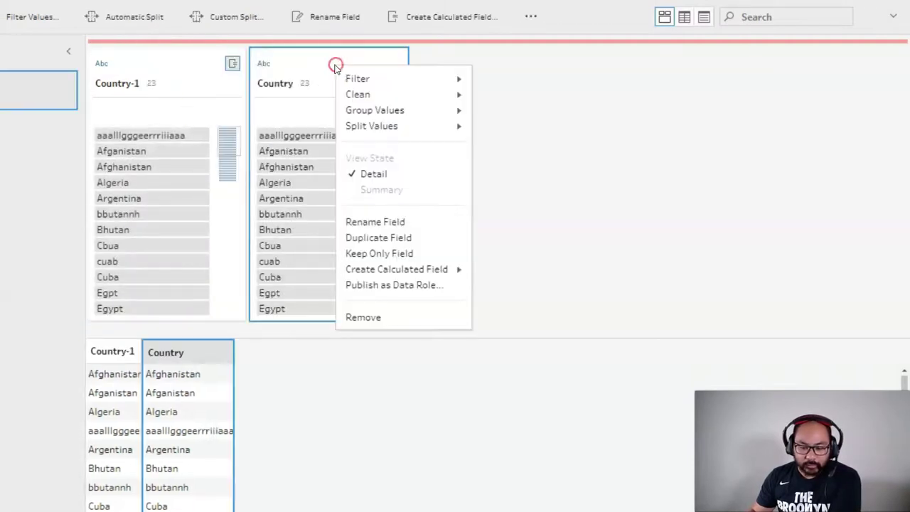
{"action": "left_click", "coordinate": [410, 239]}
{"action": "right_click", "coordinate": [498, 65]}
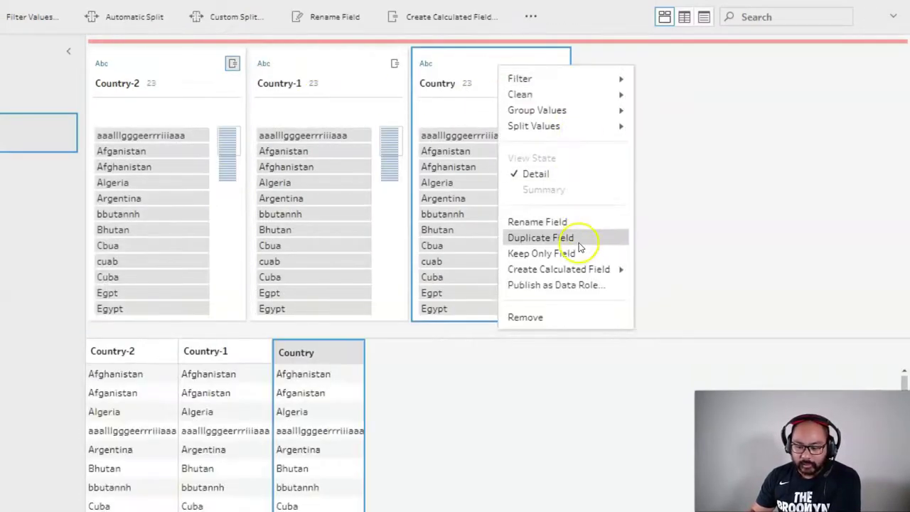
{"action": "left_click", "coordinate": [578, 242]}
{"action": "right_click", "coordinate": [642, 67]}
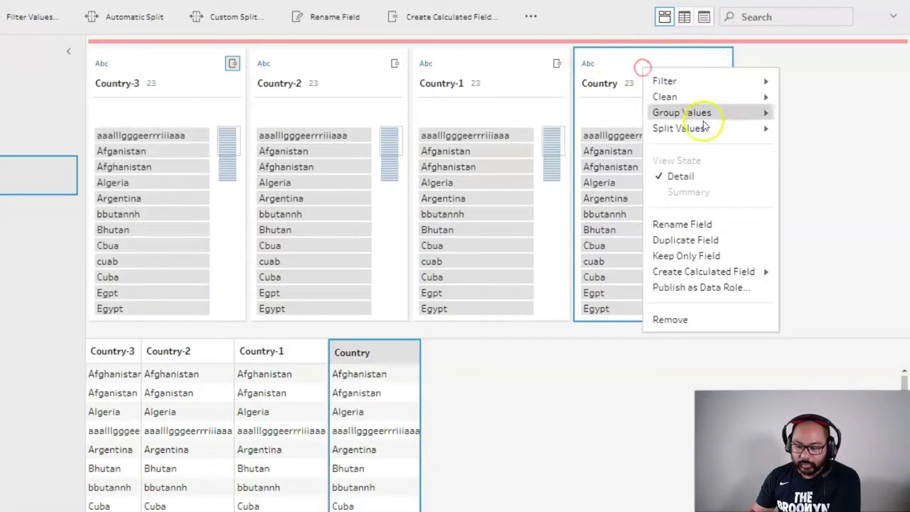
{"action": "left_click", "coordinate": [711, 240]}
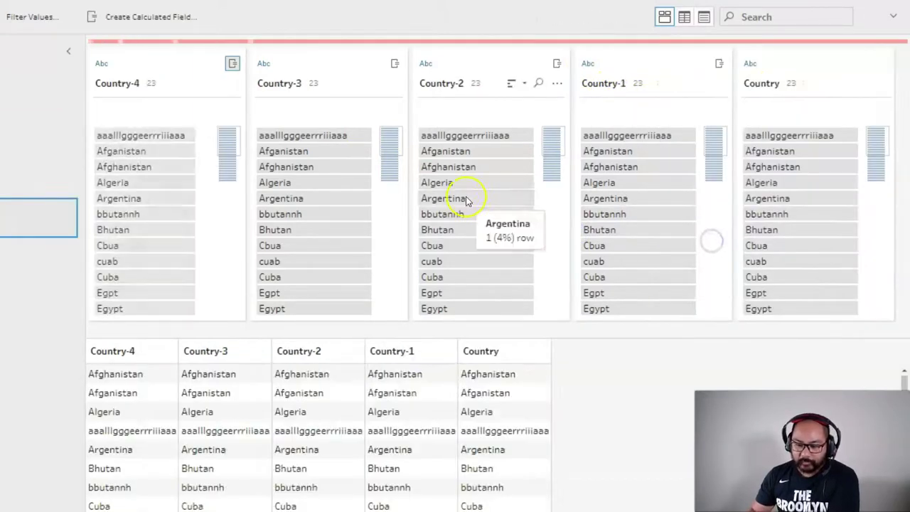
Step: Rename Country-4 to Spelling and Country-3 to Common Characters
{"action": "double_click", "coordinate": [120, 82]}
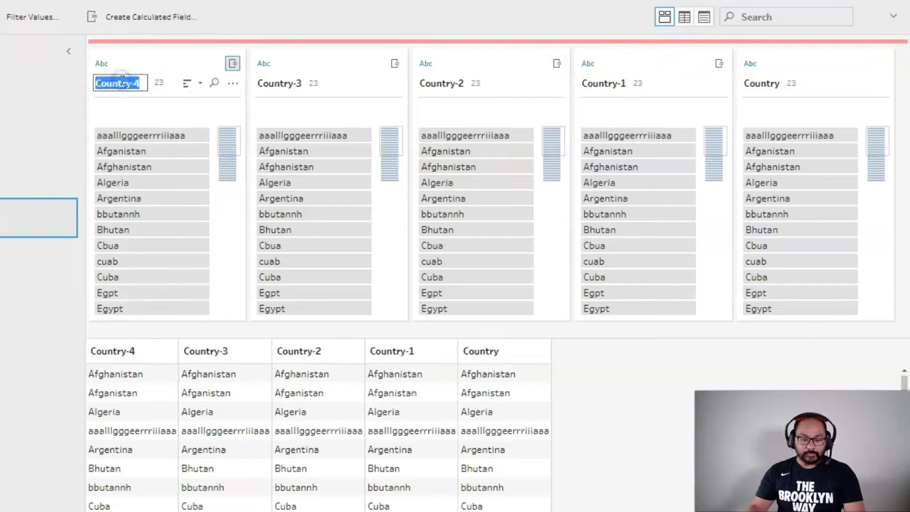
{"action": "type", "text": "Spelling"}
{"action": "key", "text": "Return"}
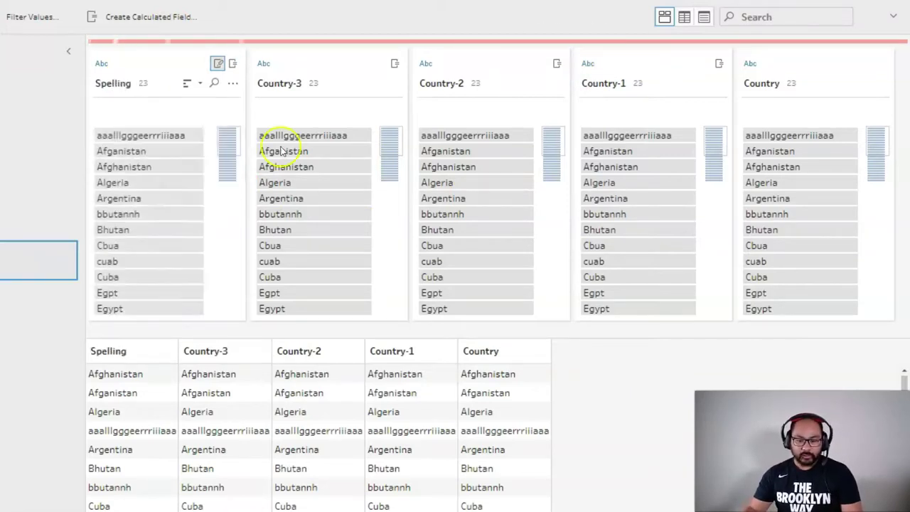
{"action": "left_click", "coordinate": [279, 84]}
{"action": "double_click", "coordinate": [279, 84]}
{"action": "type", "text": "Comm"}
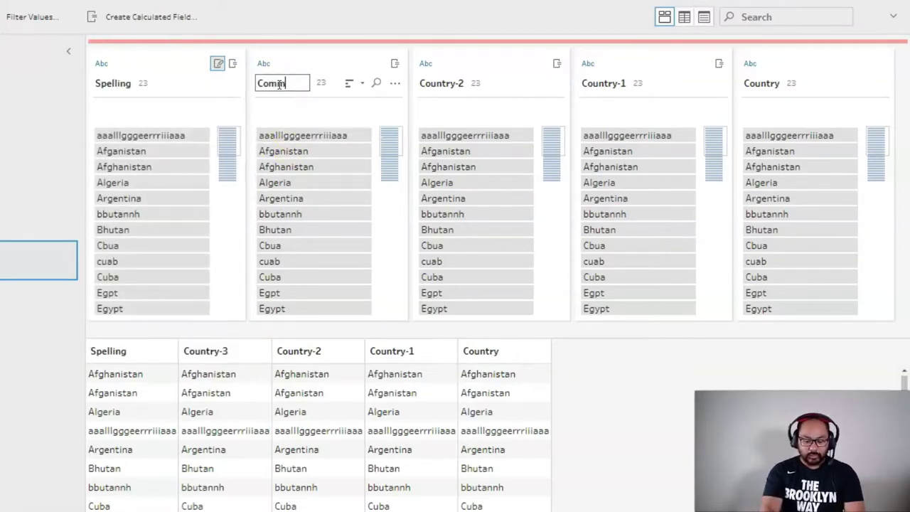
{"action": "type", "text": "on Characters"}
{"action": "key", "text": "Return"}
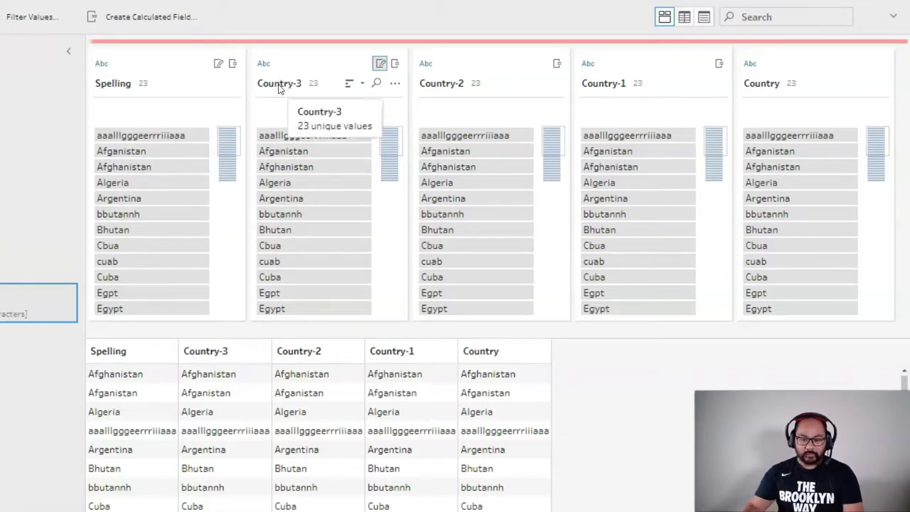
Step: Rename Country-2 to Pronunciation and Country-1 to Manual
{"action": "double_click", "coordinate": [441, 84]}
{"action": "type", "text": "P"}
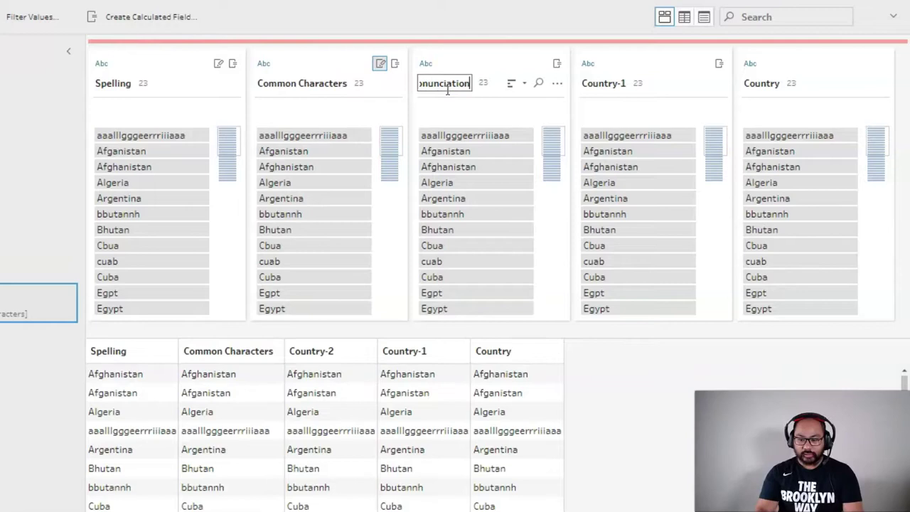
{"action": "type", "text": "ronunciation"}
{"action": "key", "text": "Return"}
{"action": "right_click", "coordinate": [663, 55]}
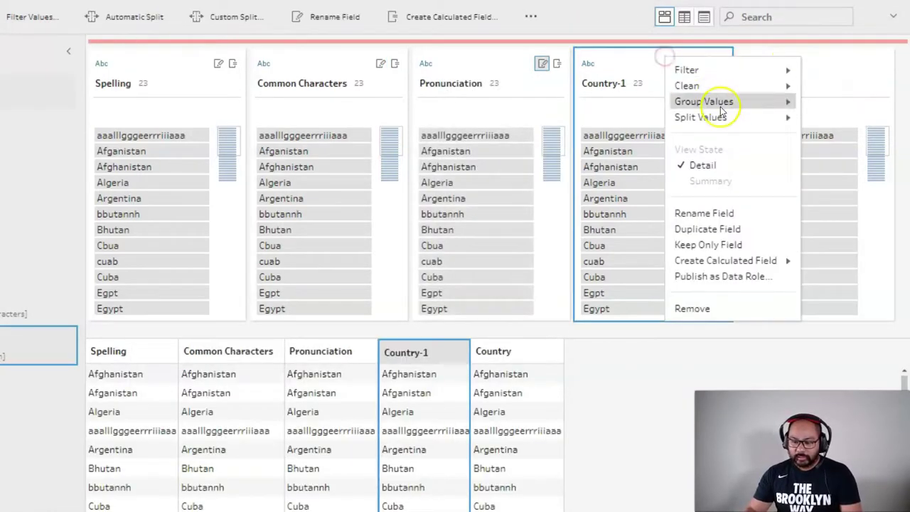
{"action": "mouse_move", "coordinate": [719, 103]}
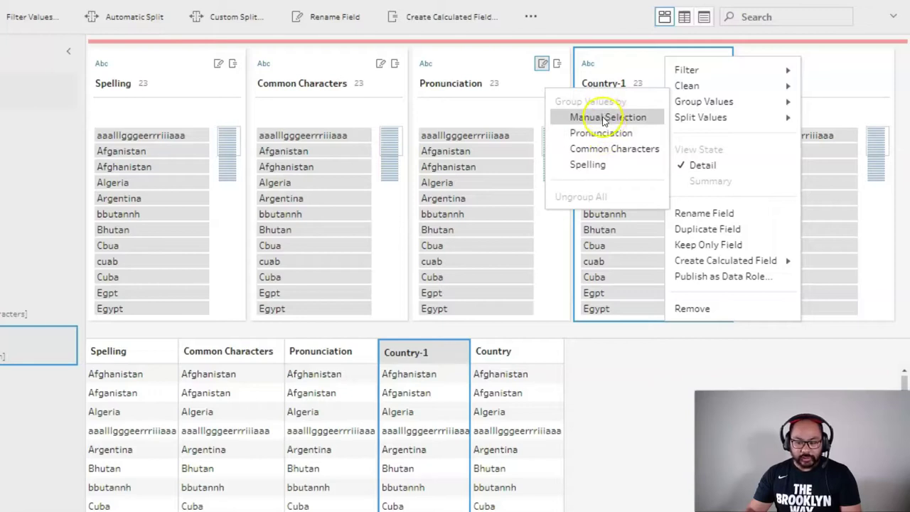
{"action": "left_click", "coordinate": [623, 71]}
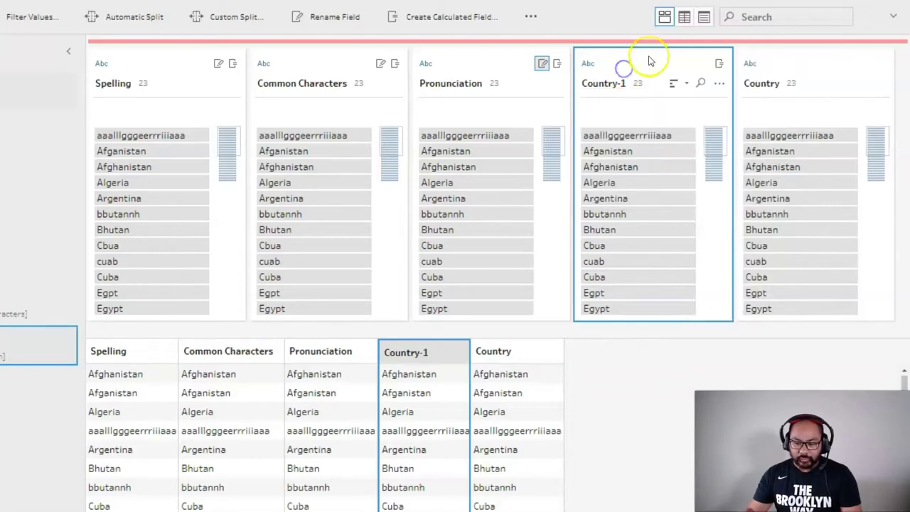
{"action": "double_click", "coordinate": [613, 84]}
{"action": "type", "text": "Manual"}
{"action": "key", "text": "Return"}
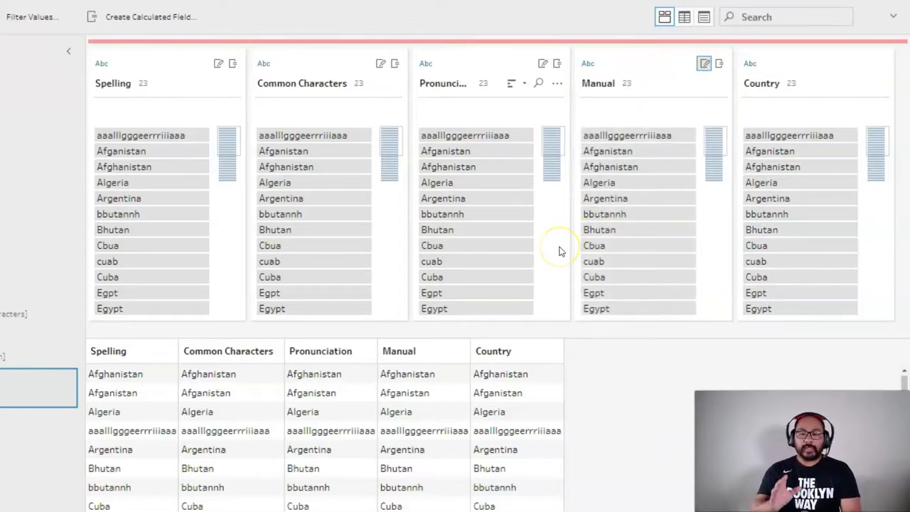
Step: Compare Afganistan and Afghanistan in Manual, then show the Spelling field's Group Values choices
{"action": "left_click", "coordinate": [647, 150]}
{"action": "left_click", "coordinate": [645, 166], "text": "ctrl"}
{"action": "right_click", "coordinate": [646, 166]}
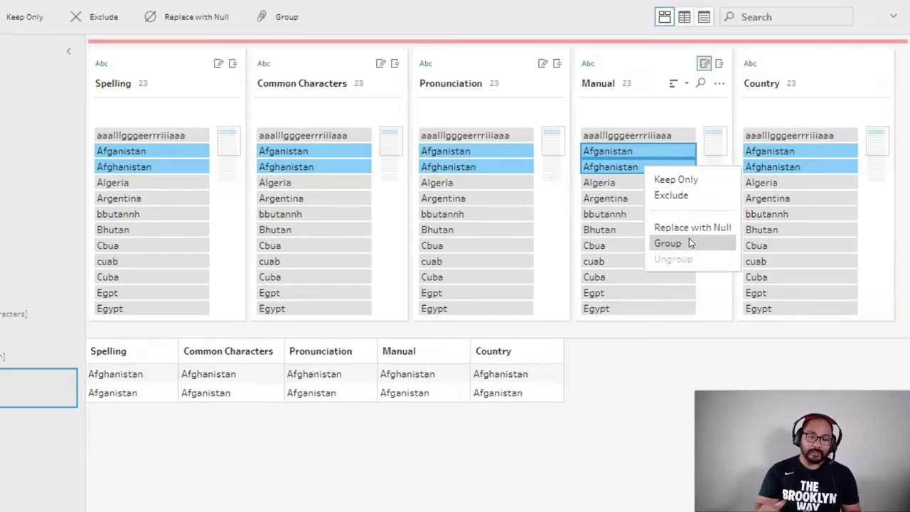
{"action": "left_click", "coordinate": [177, 56]}
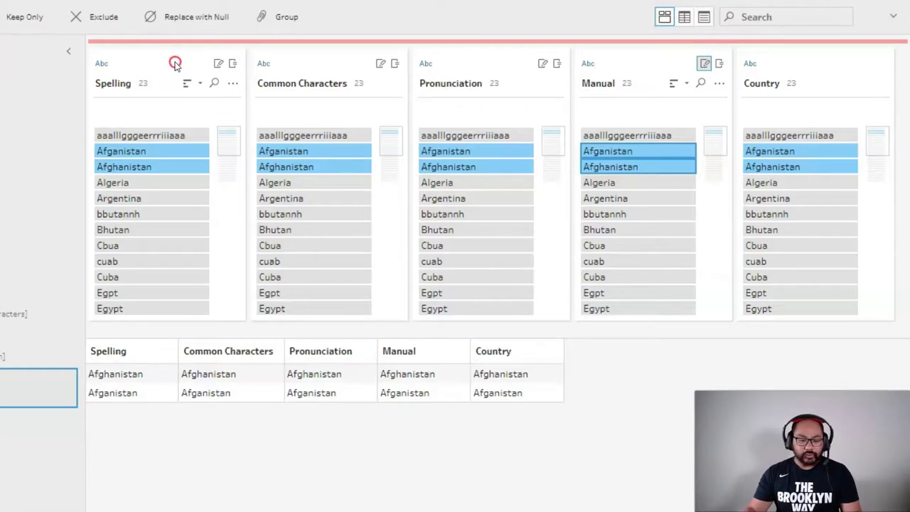
{"action": "right_click", "coordinate": [175, 64]}
{"action": "mouse_move", "coordinate": [248, 111]}
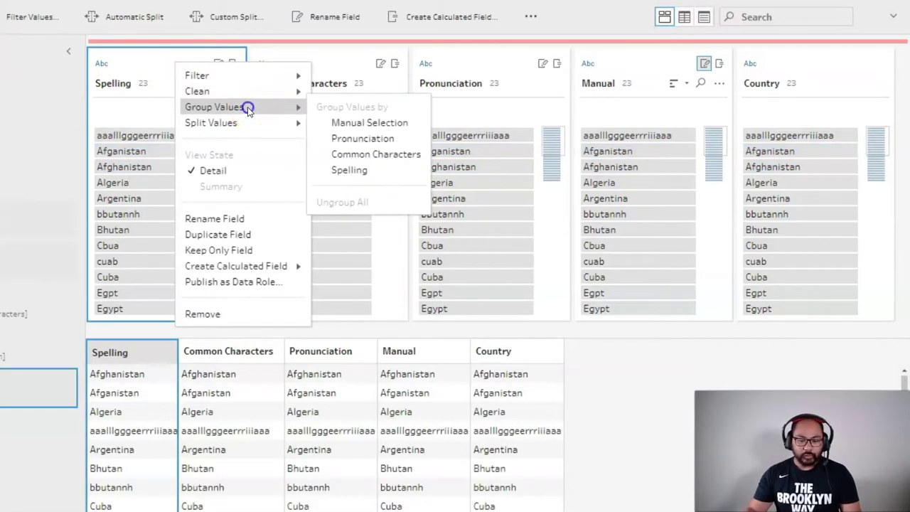
Step: Group Spelling by spelling into 18 values, reviewing the Afghanistan, Algeria, Bhutan and Cuba groups
{"action": "left_click", "coordinate": [386, 168]}
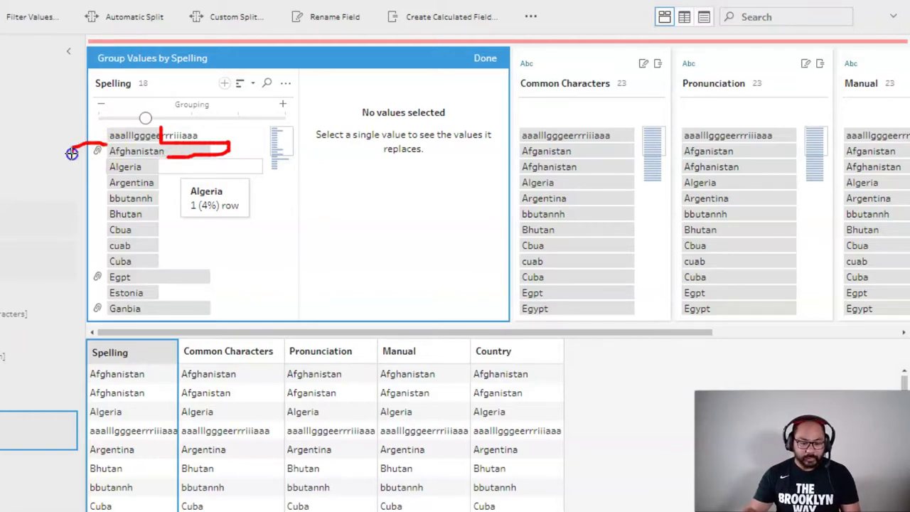
{"action": "key", "text": "Escape"}
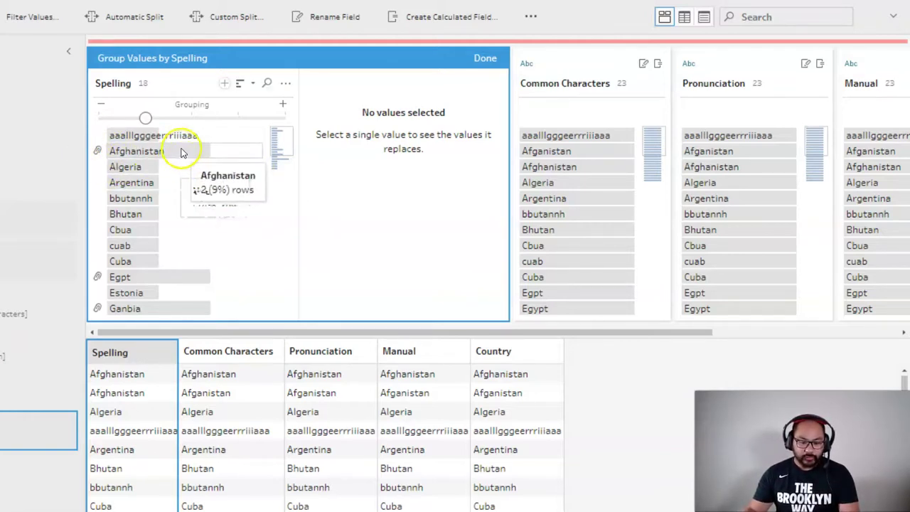
{"action": "left_click", "coordinate": [181, 151]}
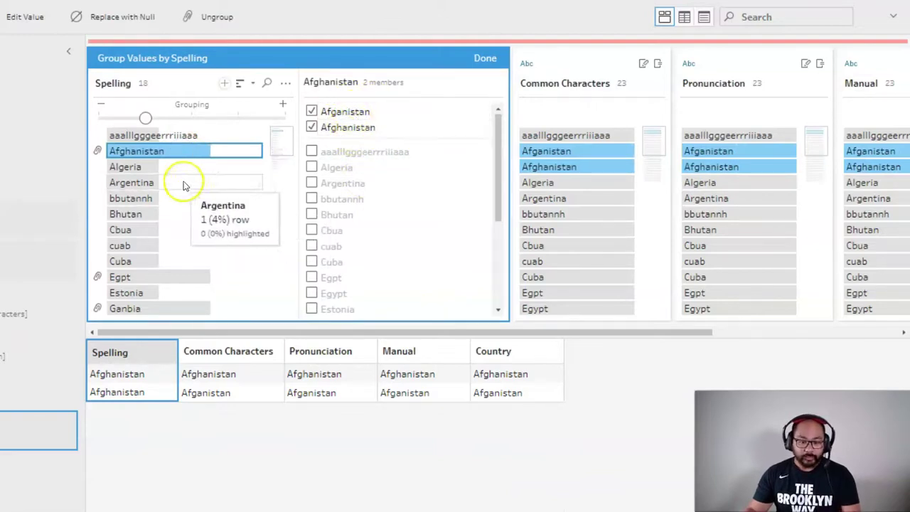
{"action": "left_click", "coordinate": [155, 168]}
{"action": "left_click", "coordinate": [164, 135], "text": "ctrl"}
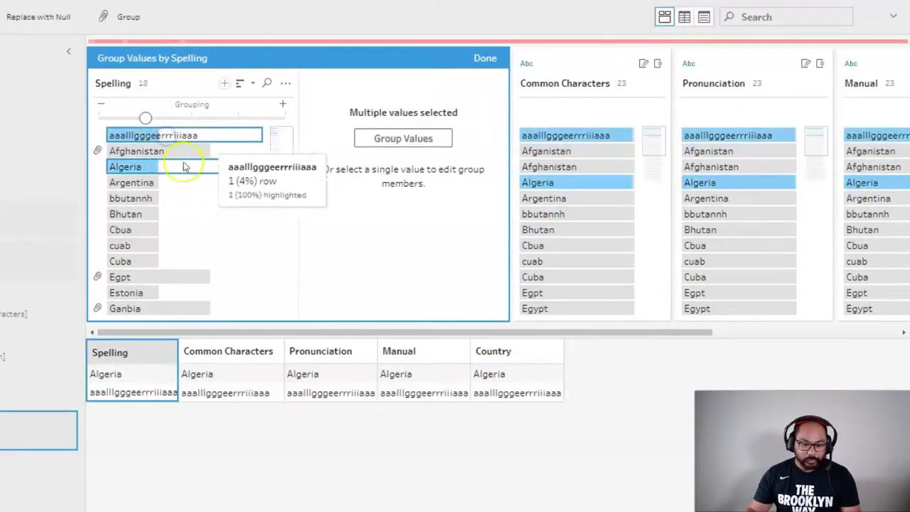
{"action": "left_click", "coordinate": [163, 198]}
{"action": "left_click", "coordinate": [147, 214], "text": "ctrl"}
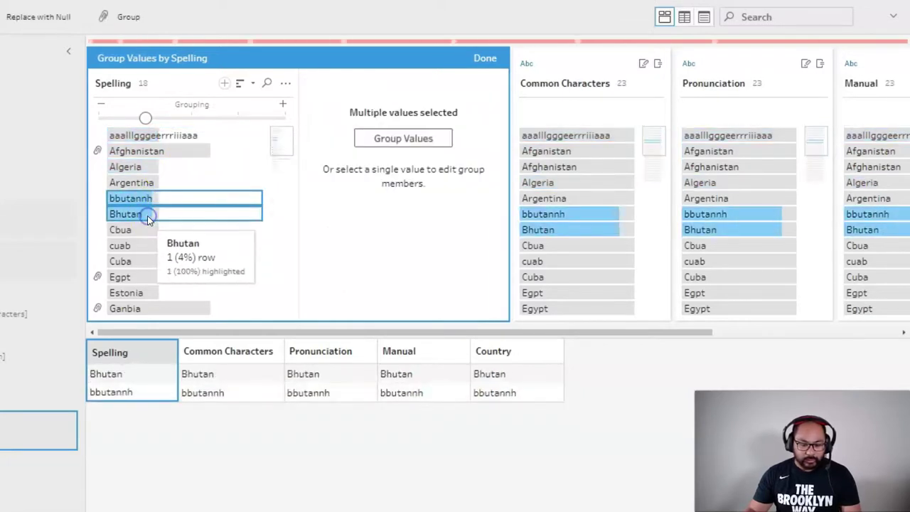
{"action": "left_click", "coordinate": [147, 230]}
{"action": "left_click", "coordinate": [150, 261], "text": "shift"}
{"action": "scroll", "coordinate": [227, 241], "scroll_direction": "down", "scroll_amount": 3}
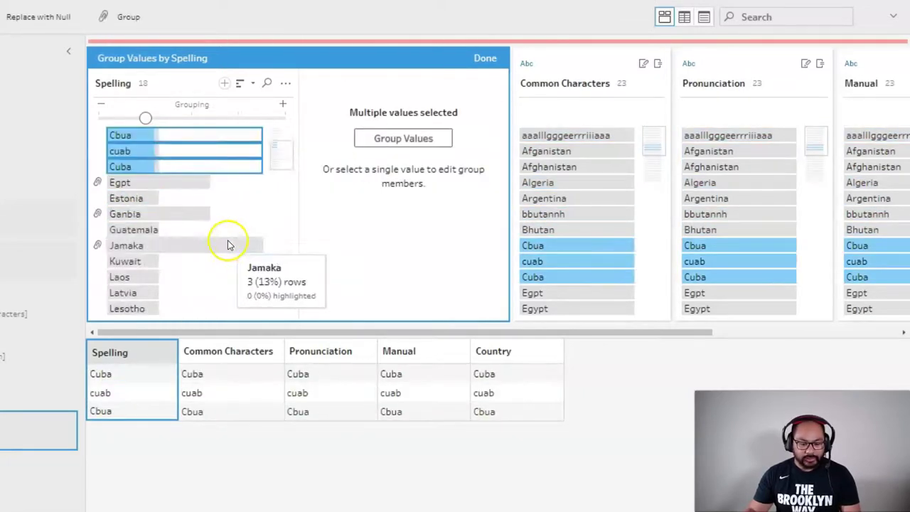
{"action": "left_click", "coordinate": [485, 57]}
Step: Group Common Characters into 19 values, reviewing the aaalllgggeerrriiiaaa, Bhutan, Cuba and Afghanistan groups
{"action": "right_click", "coordinate": [336, 59]}
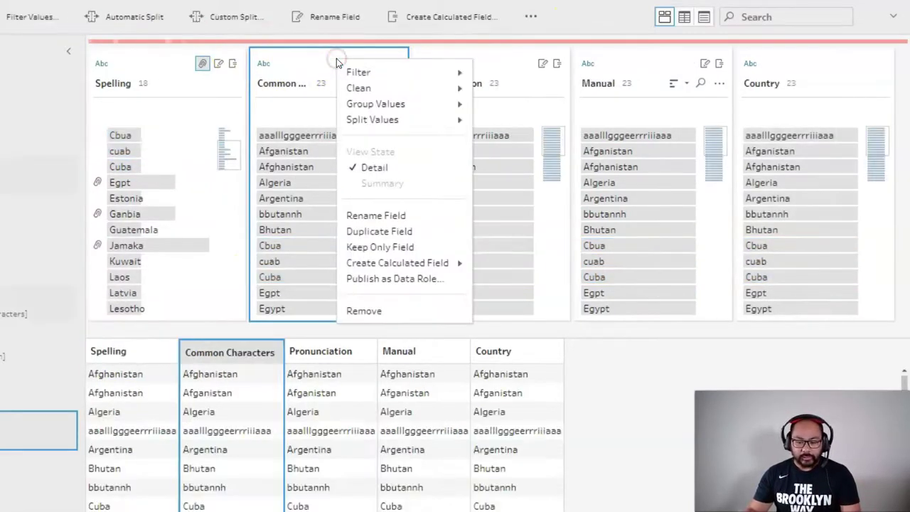
{"action": "mouse_move", "coordinate": [369, 96]}
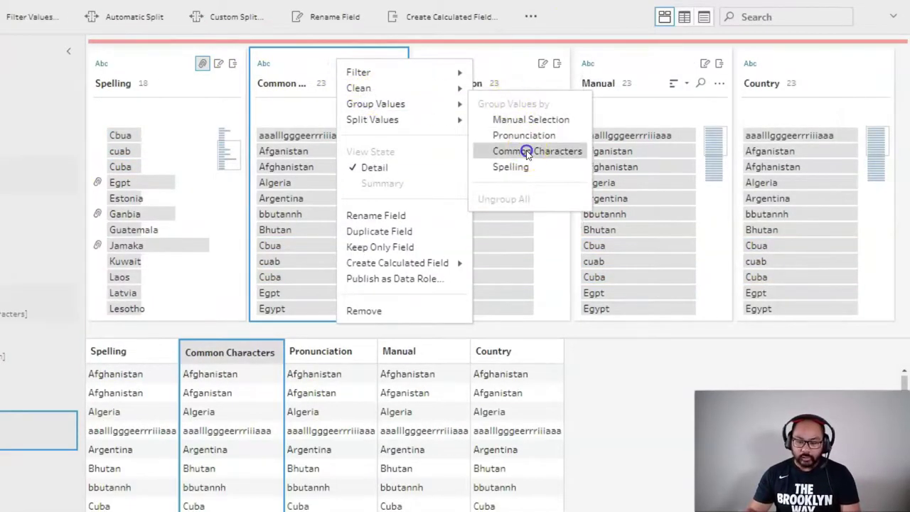
{"action": "left_click", "coordinate": [526, 150]}
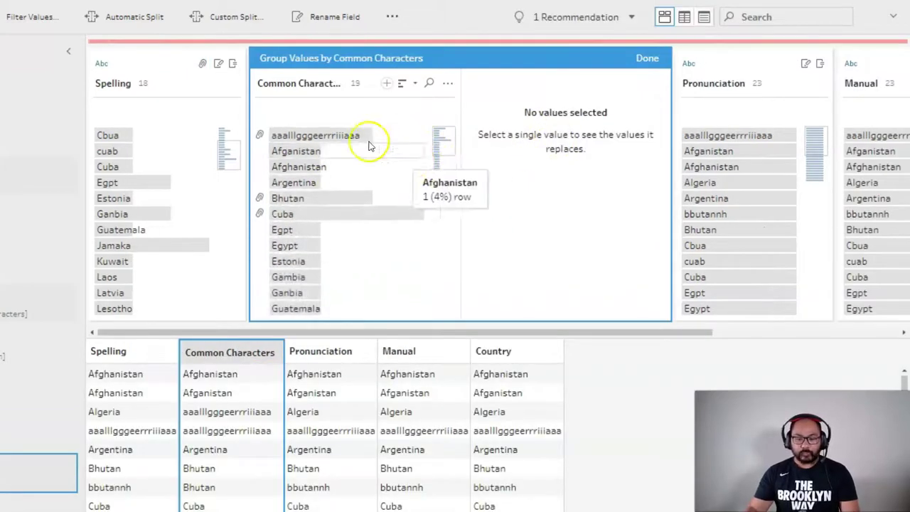
{"action": "left_click", "coordinate": [339, 135]}
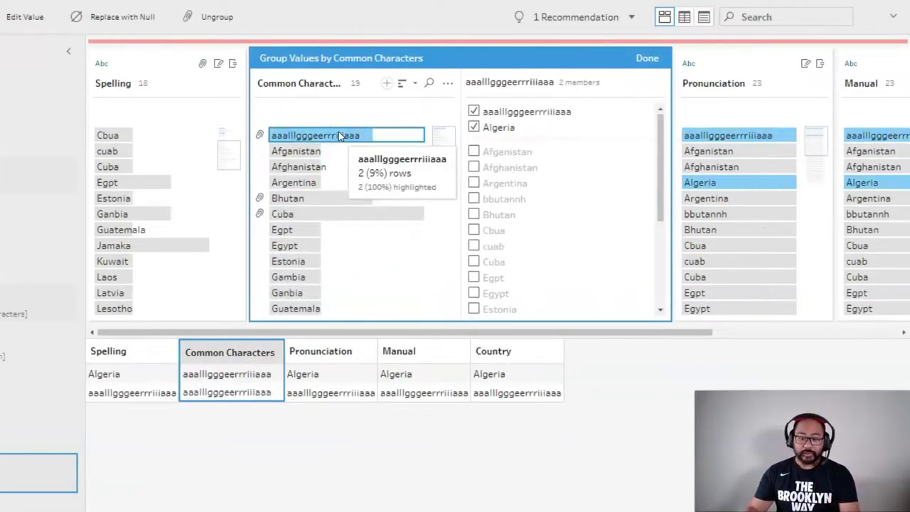
{"action": "left_click", "coordinate": [324, 199]}
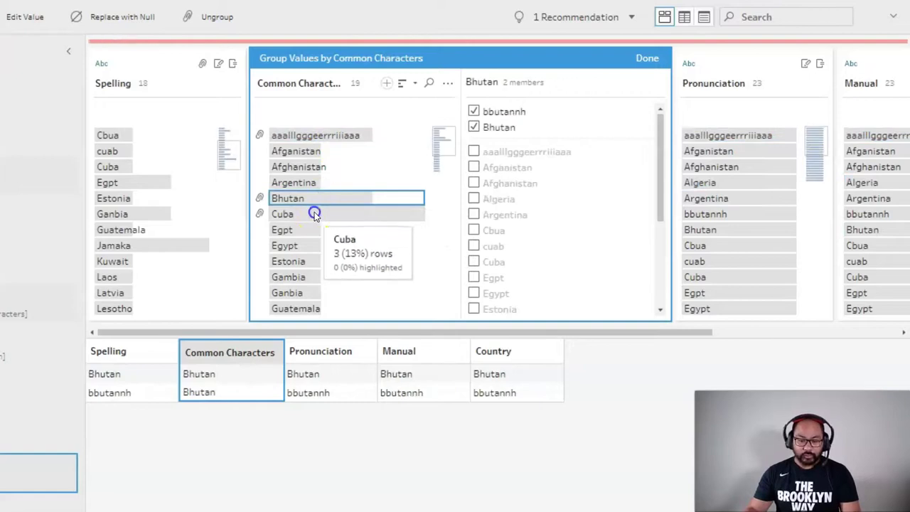
{"action": "left_click", "coordinate": [314, 213]}
{"action": "left_click", "coordinate": [302, 151]}
{"action": "left_click", "coordinate": [308, 167], "text": "ctrl"}
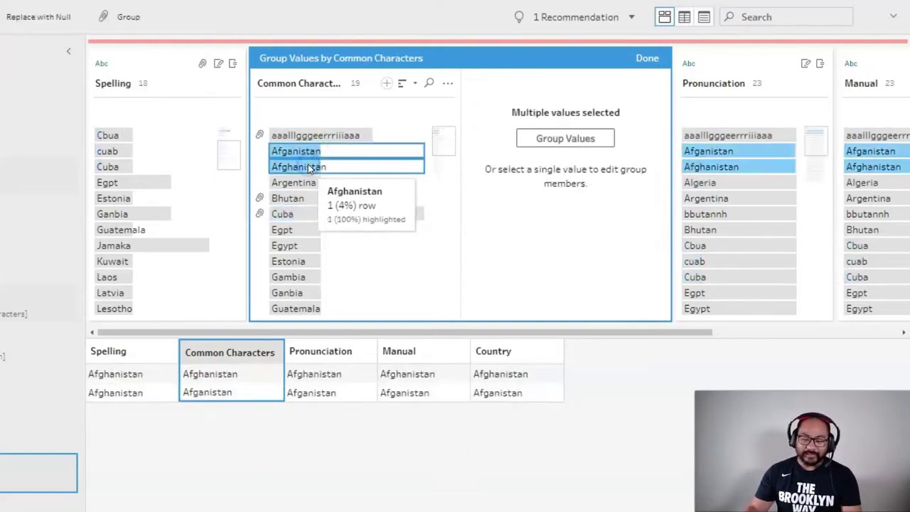
{"action": "scroll", "coordinate": [366, 224], "scroll_direction": "down", "scroll_amount": 3}
{"action": "left_click", "coordinate": [647, 58]}
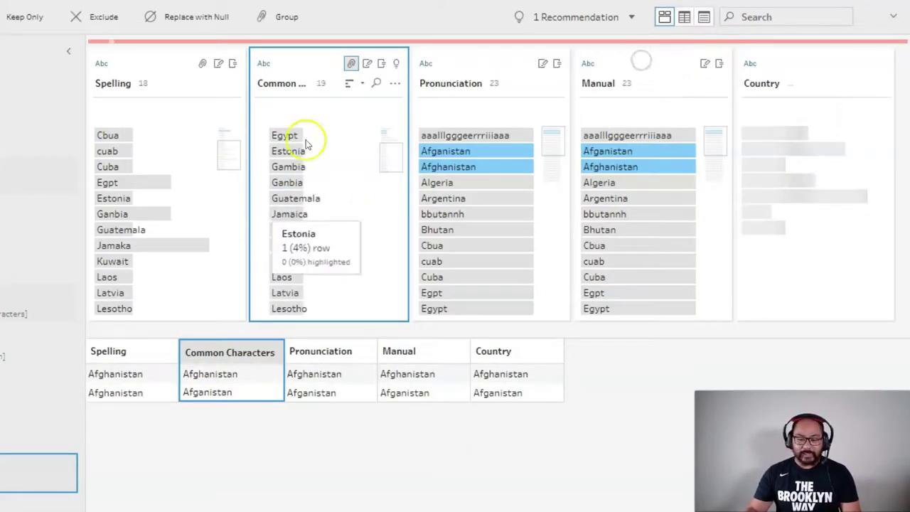
Step: Group the Pronunciation field by pronunciation into 17 values, comparing aaalllgggeerrriiiaaa with Algeria
{"action": "right_click", "coordinate": [478, 71]}
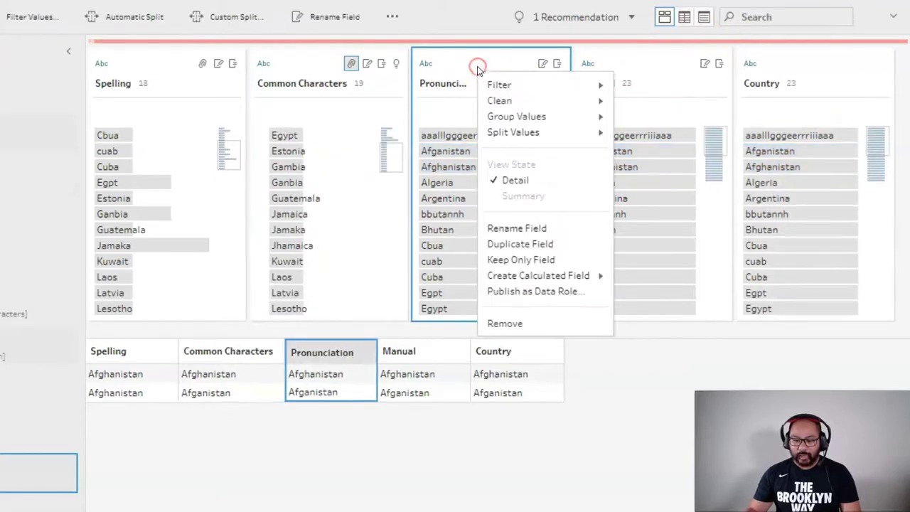
{"action": "left_click", "coordinate": [561, 118]}
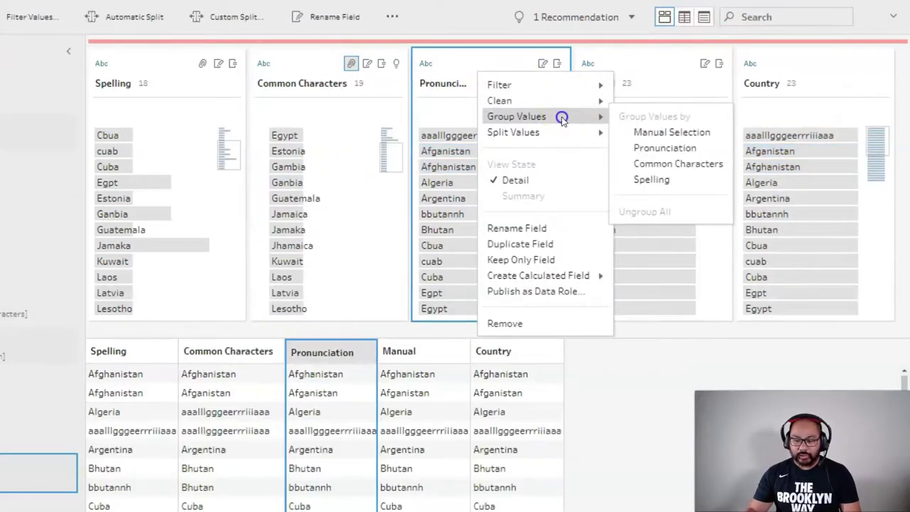
{"action": "left_click", "coordinate": [665, 148]}
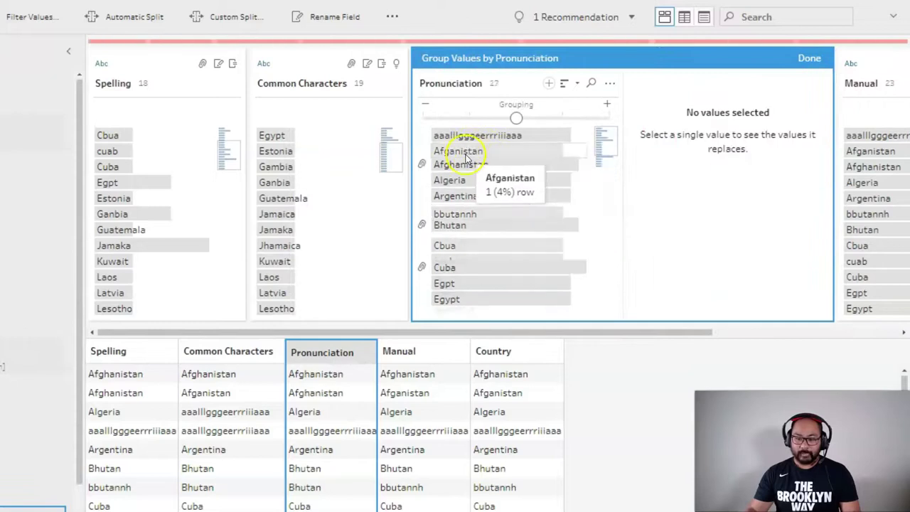
{"action": "left_click", "coordinate": [512, 135]}
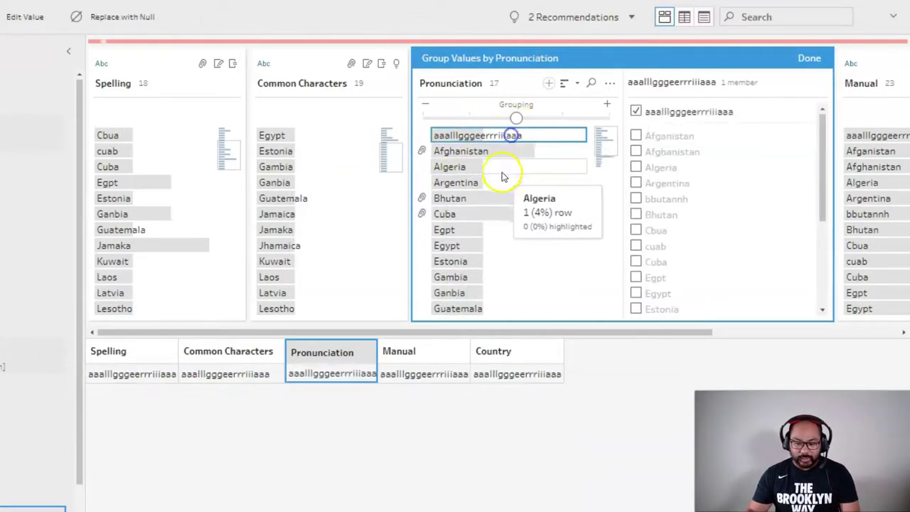
{"action": "left_click", "coordinate": [513, 167], "text": "ctrl"}
{"action": "left_click", "coordinate": [520, 137], "text": "ctrl"}
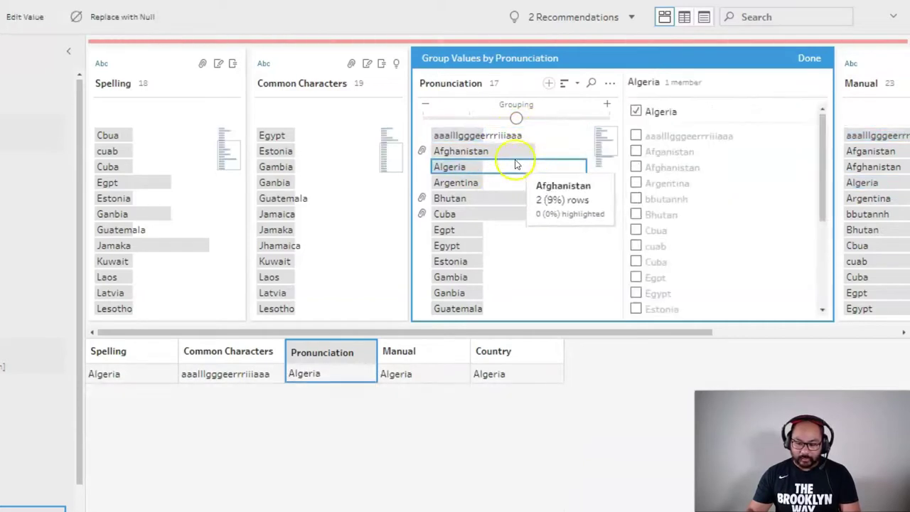
{"action": "left_click", "coordinate": [513, 166], "text": "ctrl"}
{"action": "left_click", "coordinate": [809, 58]}
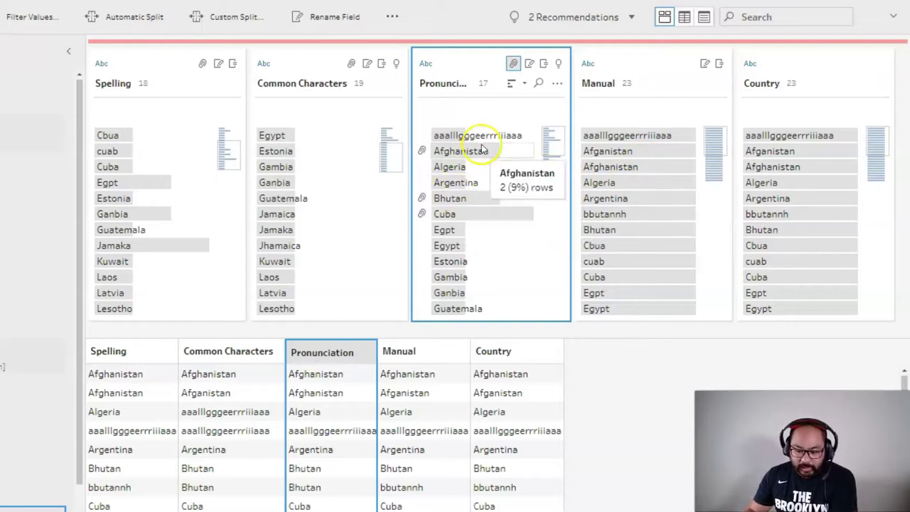
Step: Inspect the rows folded into the Jhamaica group of the Pronunciation field
{"action": "scroll", "coordinate": [556, 155], "scroll_direction": "down", "scroll_amount": 3}
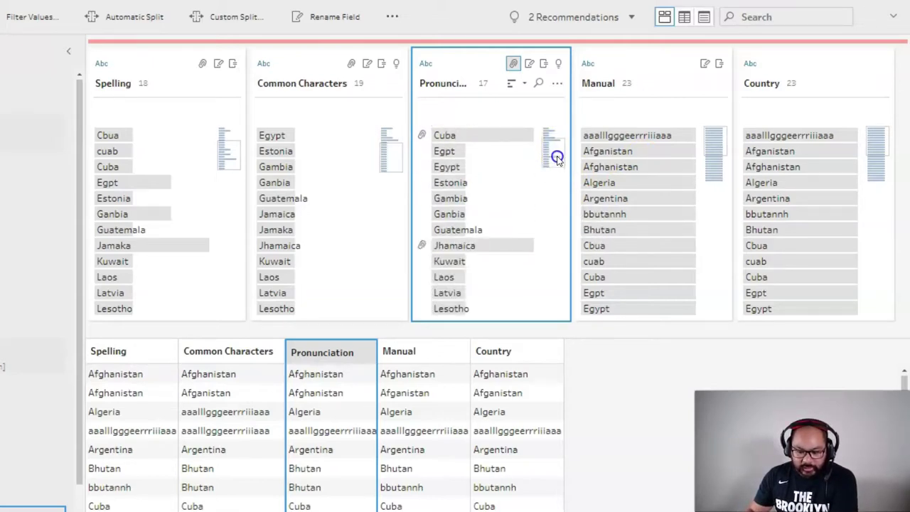
{"action": "scroll", "coordinate": [556, 158], "scroll_direction": "up", "scroll_amount": 1}
{"action": "left_click", "coordinate": [489, 261]}
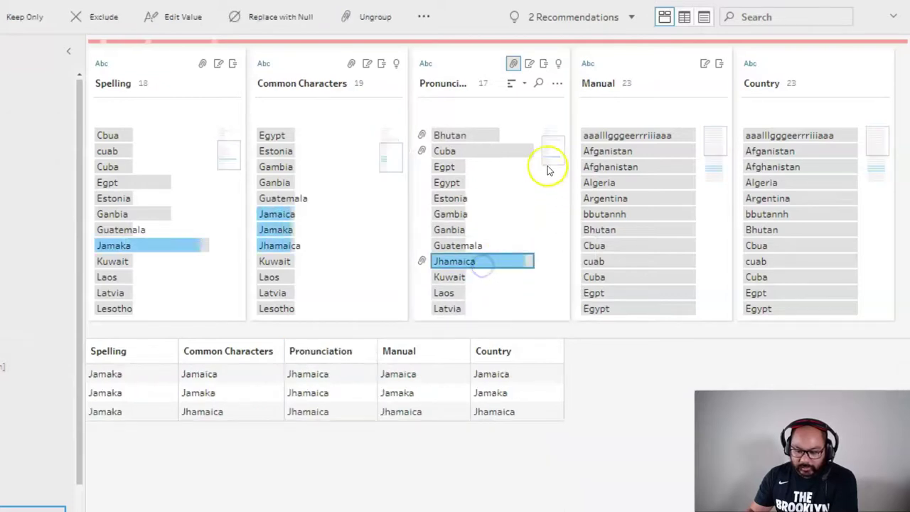
{"action": "left_click", "coordinate": [489, 263]}
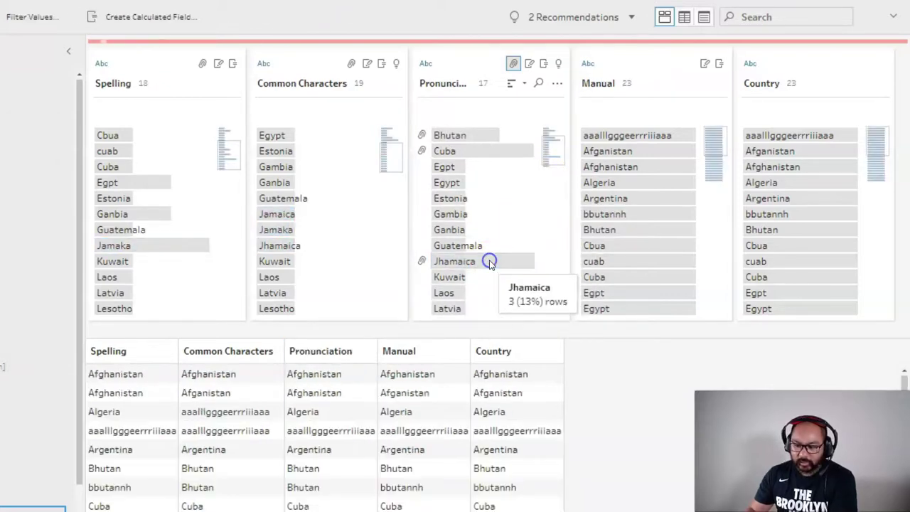
{"action": "left_click", "coordinate": [817, 65]}
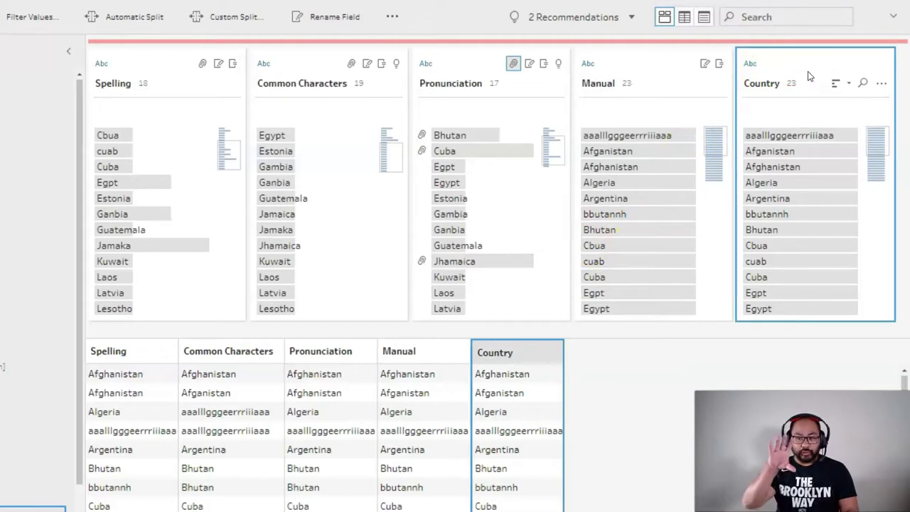
Step: Group the original Country field's values by pronunciation
{"action": "right_click", "coordinate": [808, 71]}
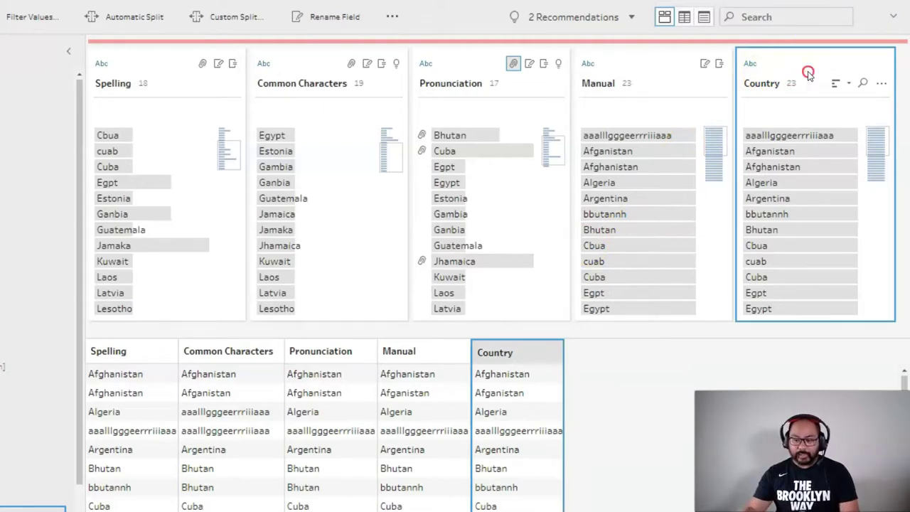
{"action": "mouse_move", "coordinate": [754, 116]}
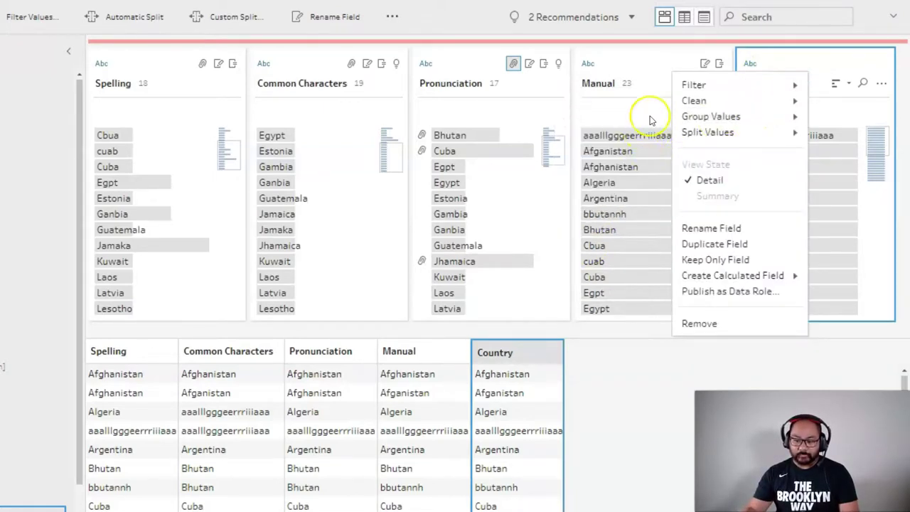
{"action": "left_click", "coordinate": [628, 147]}
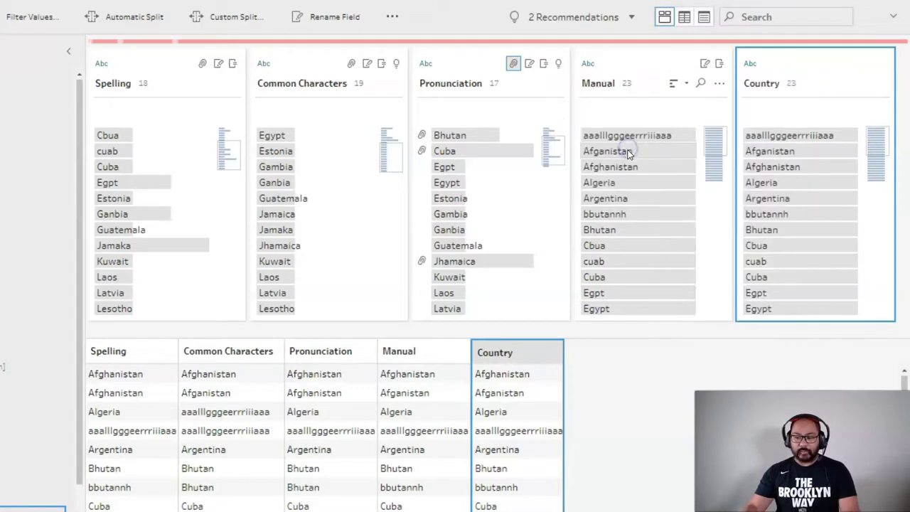
{"action": "left_click", "coordinate": [888, 60]}
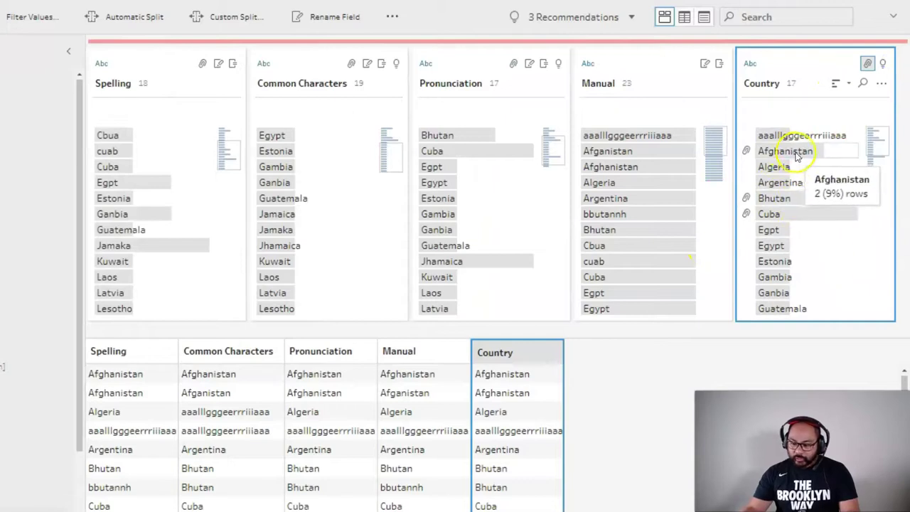
{"action": "left_click_drag", "start_coordinate": [882, 143], "coordinate": [881, 172]}
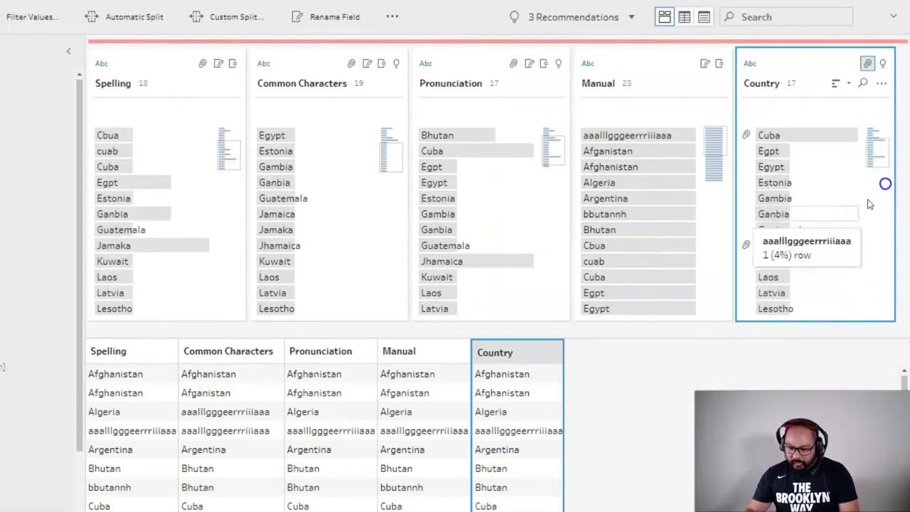
Step: Edit the Country value Jhamaica to Jamaica
{"action": "right_click", "coordinate": [782, 251]}
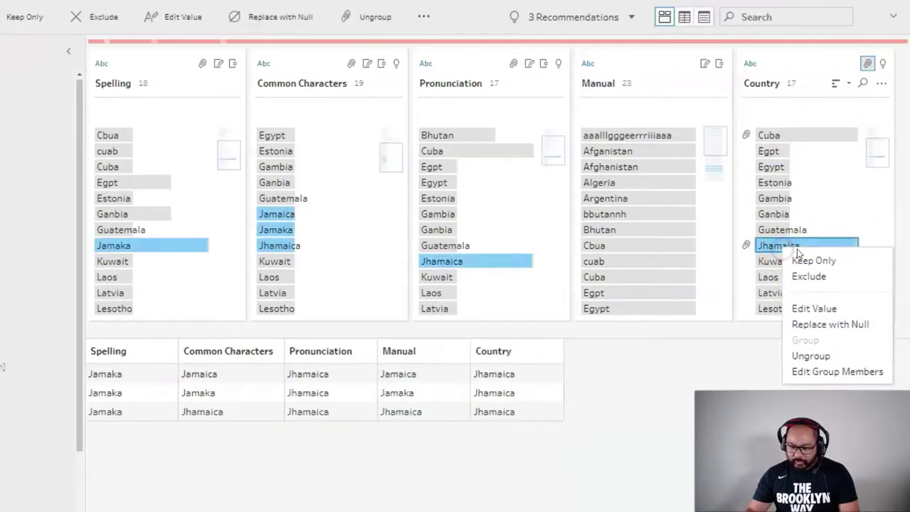
{"action": "left_click", "coordinate": [807, 307]}
{"action": "type", "text": "Jamaica"}
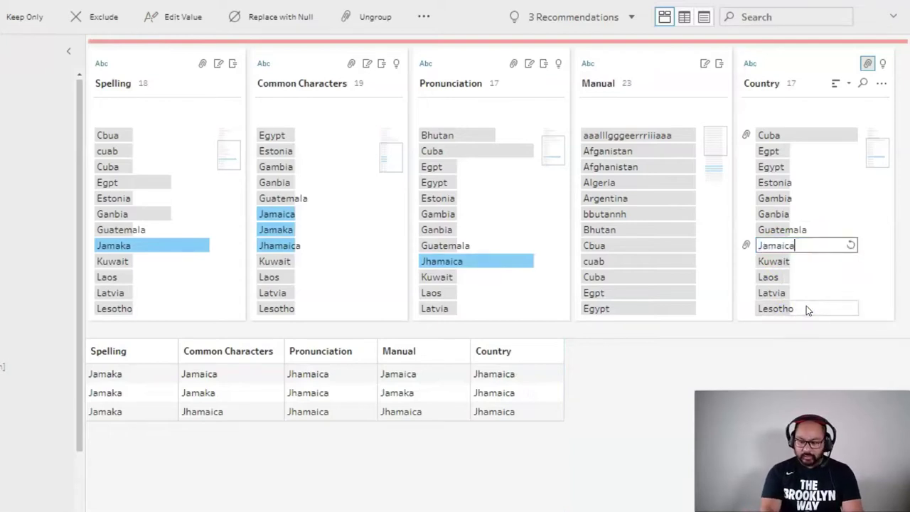
{"action": "key", "text": "Return"}
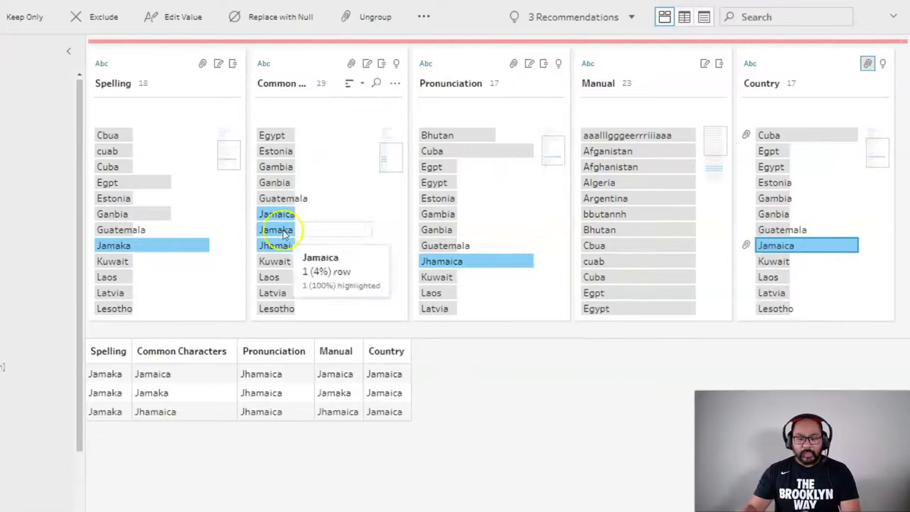
Step: Check how the Gambia and Ganbia rows map across all the fields
{"action": "scroll", "coordinate": [160, 238], "scroll_direction": "up", "scroll_amount": 2}
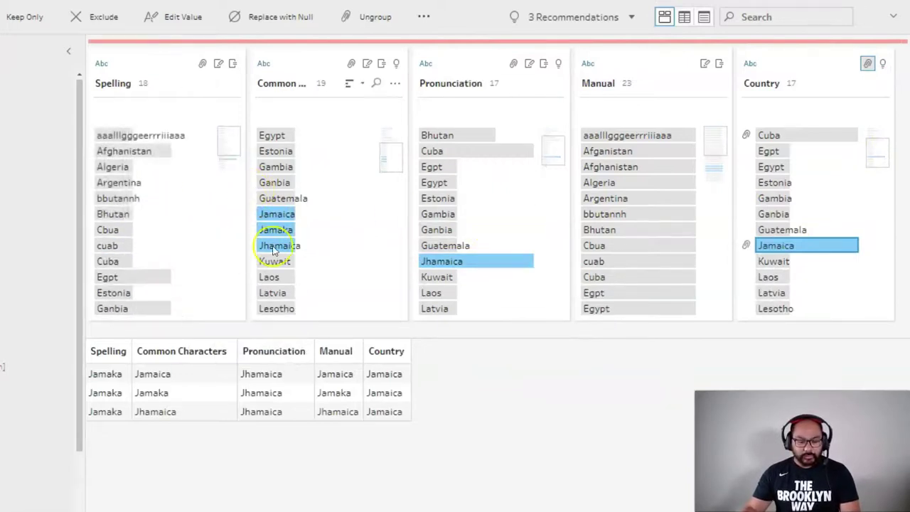
{"action": "scroll", "coordinate": [298, 220], "scroll_direction": "up", "scroll_amount": 3}
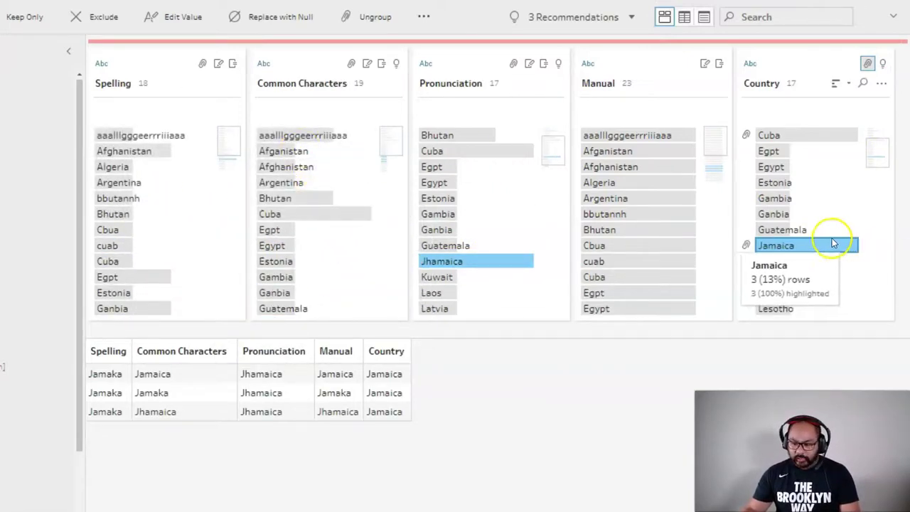
{"action": "left_click", "coordinate": [791, 199]}
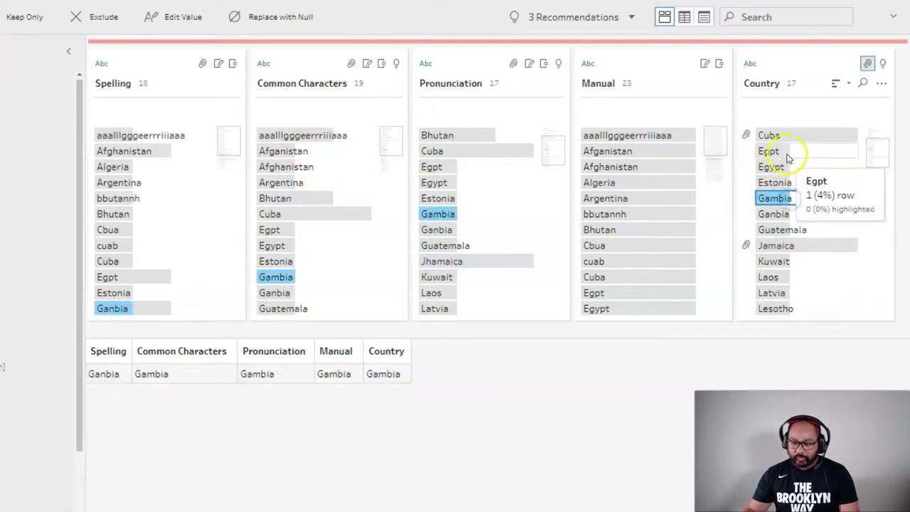
{"action": "scroll", "coordinate": [192, 256], "scroll_direction": "down", "scroll_amount": 3}
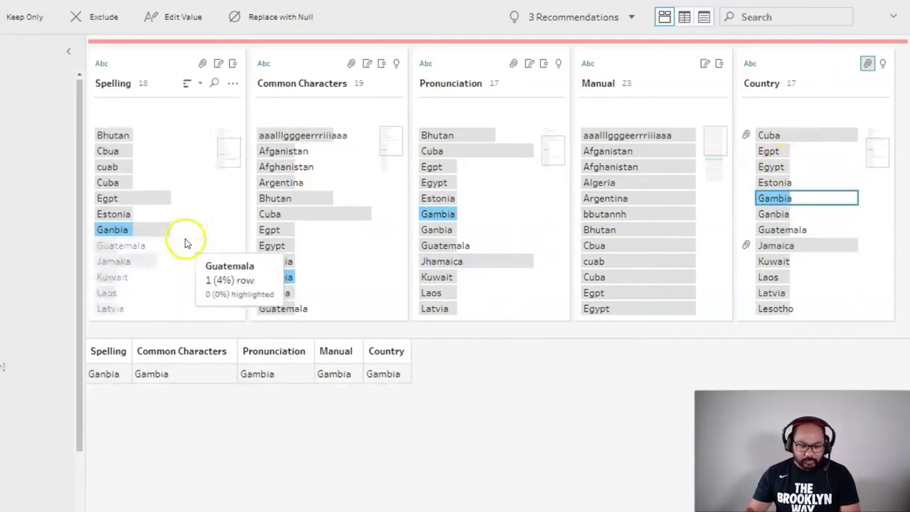
{"action": "scroll", "coordinate": [149, 260], "scroll_direction": "up", "scroll_amount": 2}
{"action": "scroll", "coordinate": [164, 293], "scroll_direction": "down", "scroll_amount": 3}
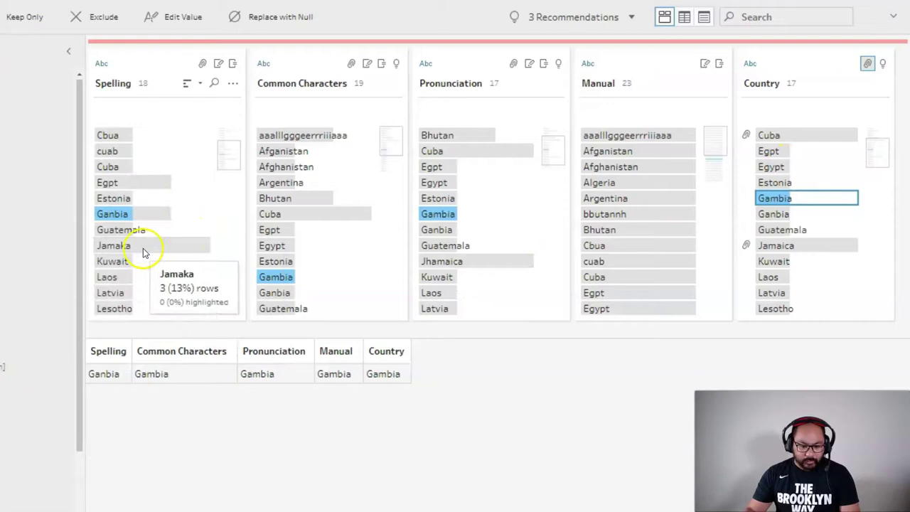
{"action": "left_click", "coordinate": [132, 217]}
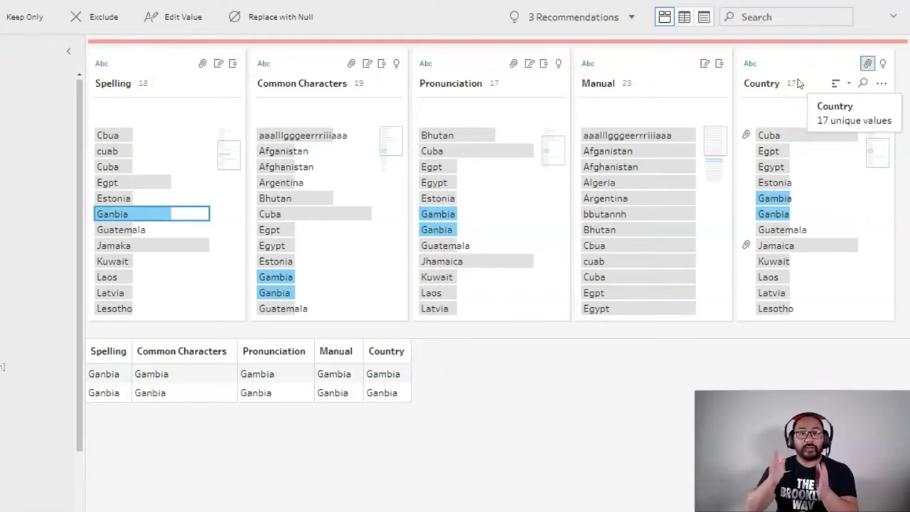
Step: Group Country by spelling down to 15 values, comparing aaalllgggeerrriiiaaa with Algeria
{"action": "right_click", "coordinate": [799, 58]}
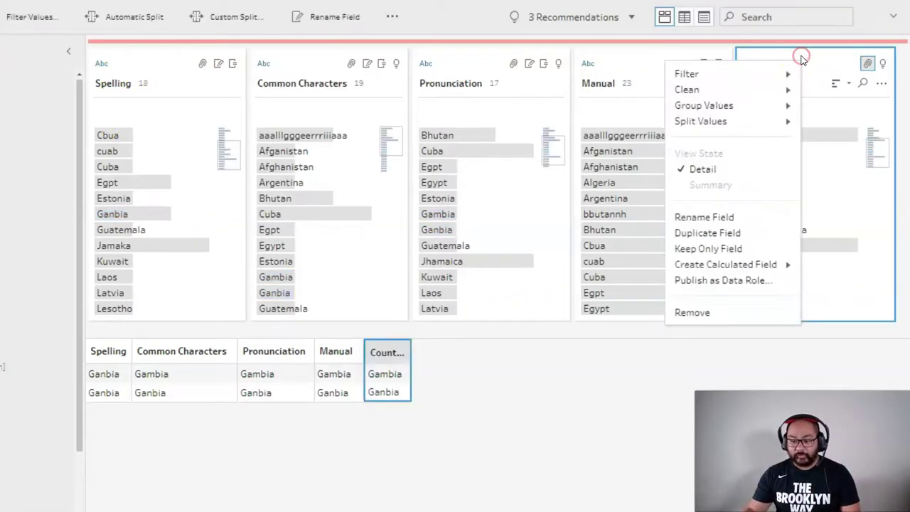
{"action": "mouse_move", "coordinate": [727, 105]}
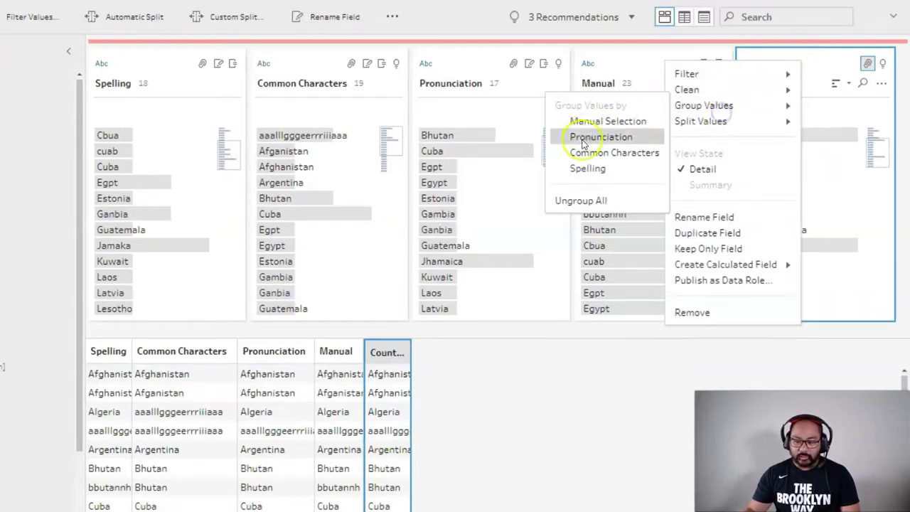
{"action": "left_click", "coordinate": [587, 168]}
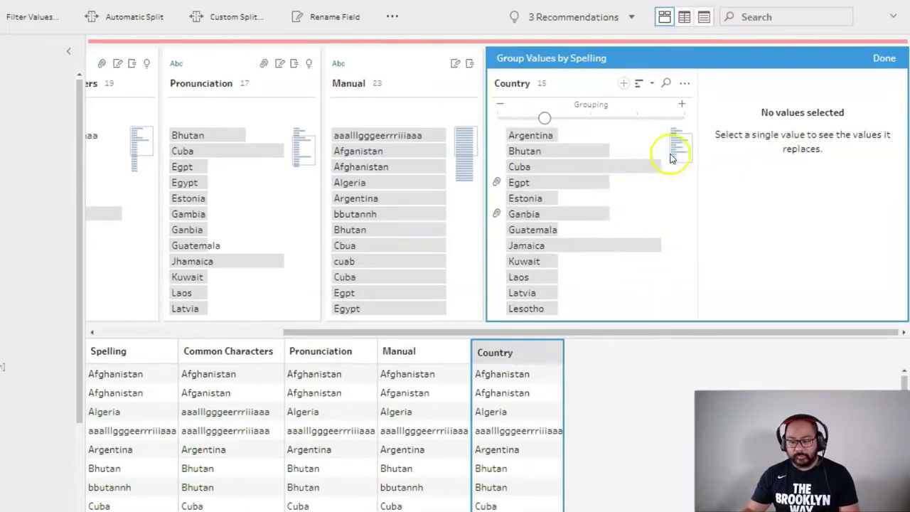
{"action": "scroll", "coordinate": [674, 149], "scroll_direction": "up", "scroll_amount": 2}
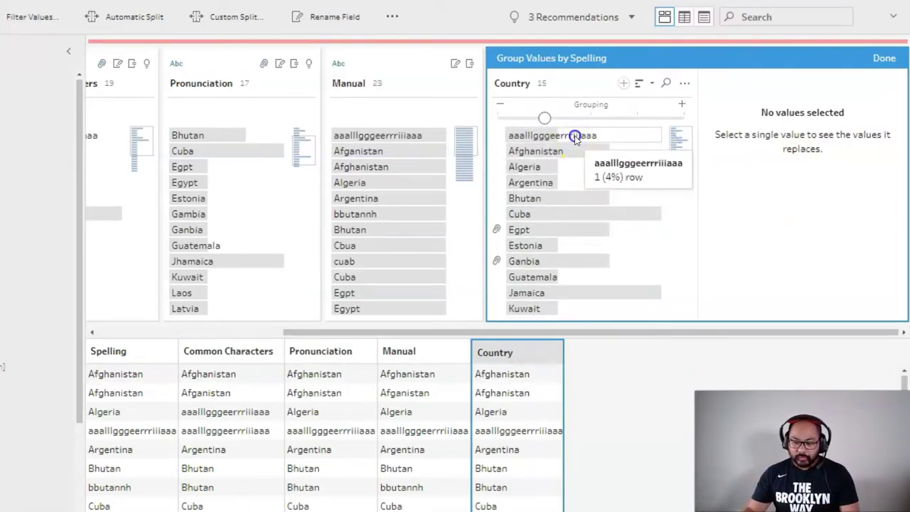
{"action": "left_click", "coordinate": [573, 135]}
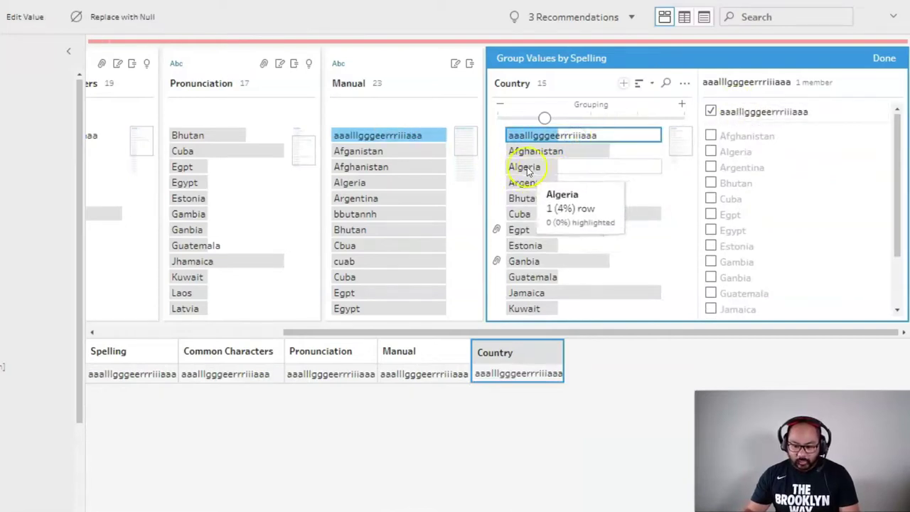
{"action": "left_click", "coordinate": [559, 165], "text": "ctrl"}
{"action": "left_click", "coordinate": [561, 136], "text": "ctrl"}
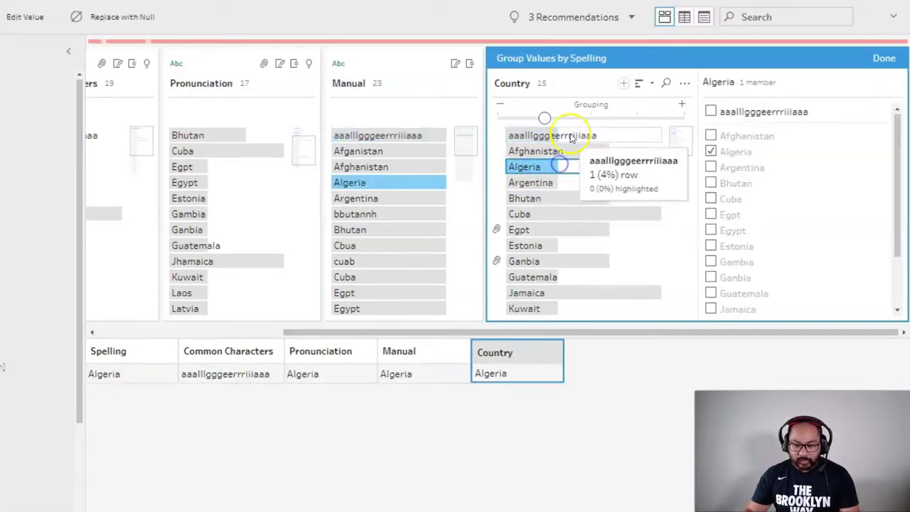
{"action": "left_click", "coordinate": [563, 135]}
{"action": "left_click", "coordinate": [888, 64]}
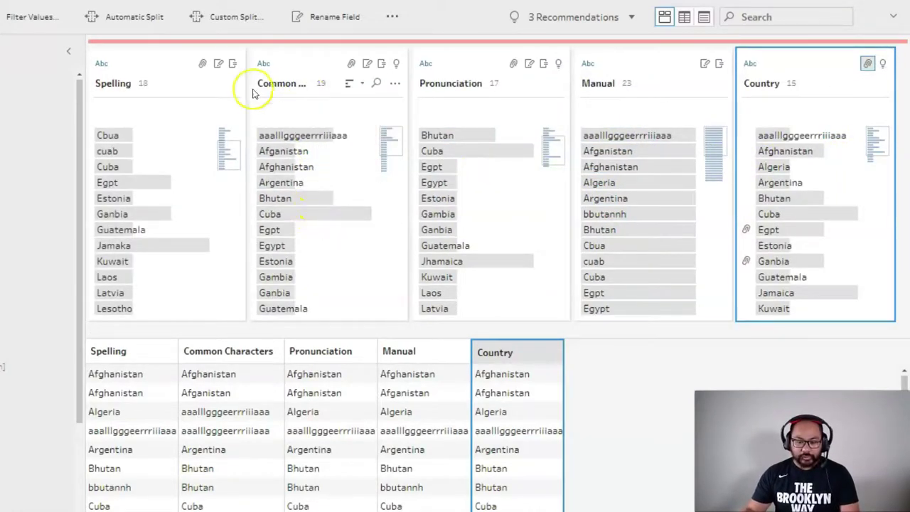
Step: Group the Country values by common characters, down to 14 values
{"action": "right_click", "coordinate": [812, 64]}
{"action": "left_click", "coordinate": [761, 110]}
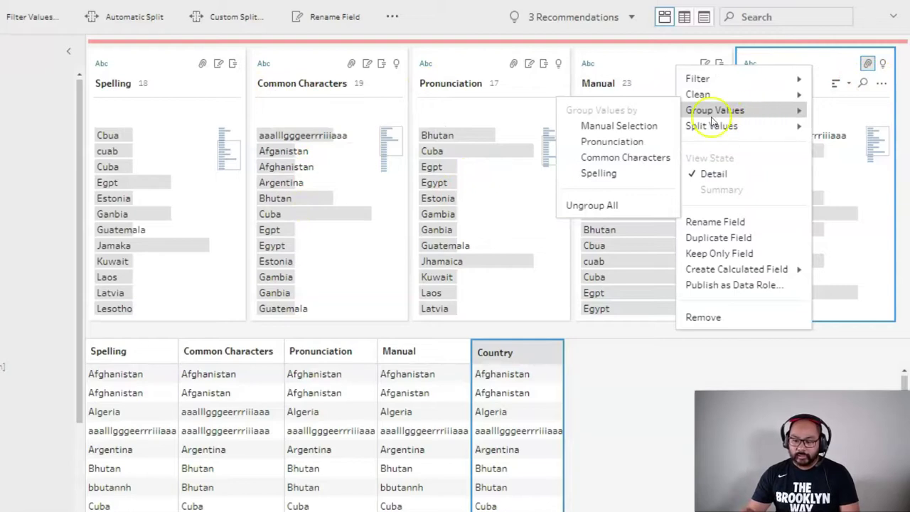
{"action": "left_click", "coordinate": [610, 157]}
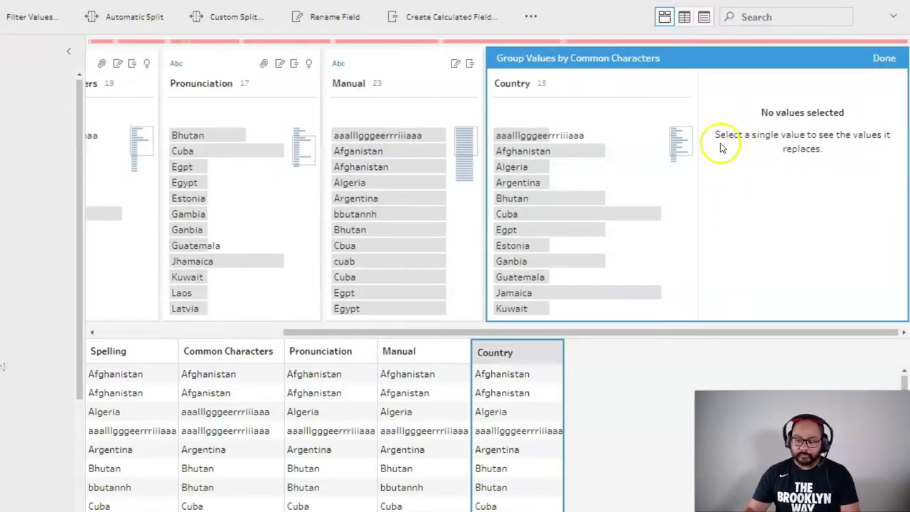
{"action": "left_click", "coordinate": [552, 136]}
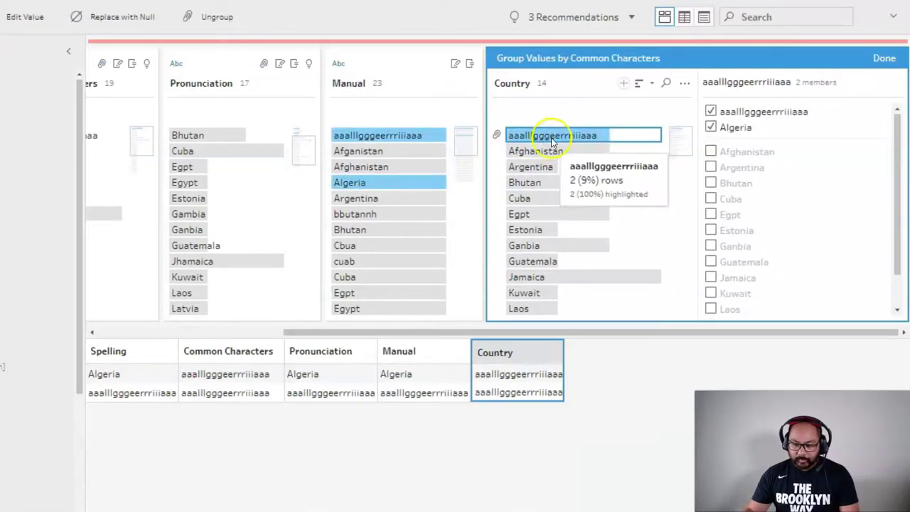
{"action": "left_click", "coordinate": [885, 59]}
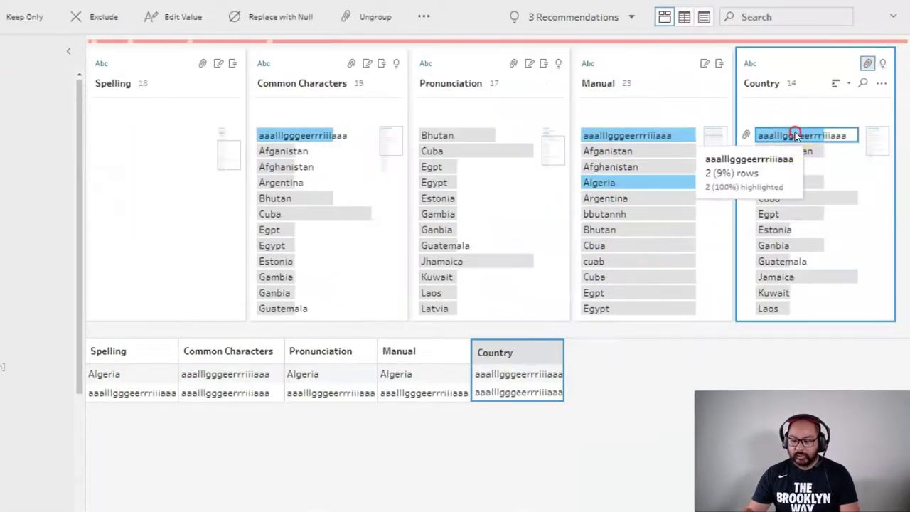
Step: Rename the aaalllgggeerrriiiaaa group to Algeria
{"action": "right_click", "coordinate": [798, 135]}
{"action": "left_click", "coordinate": [858, 193]}
{"action": "type", "text": "A"}
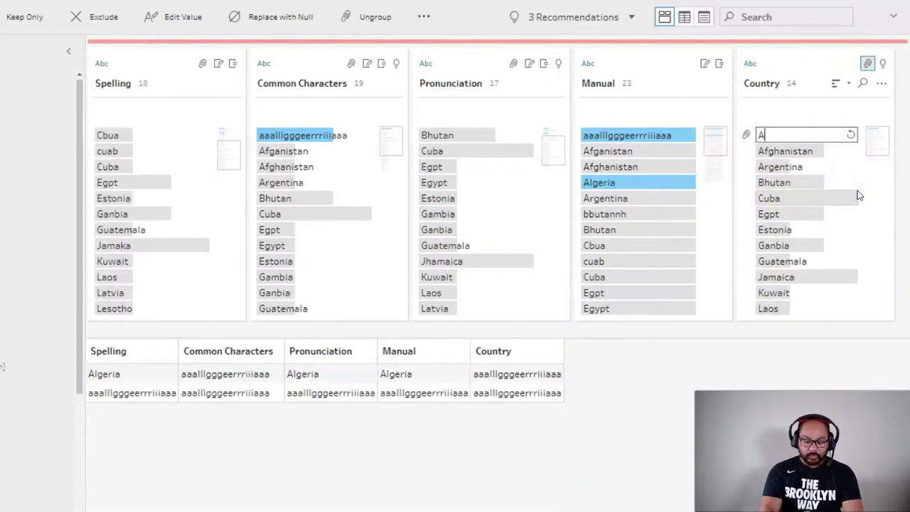
{"action": "type", "text": "lgeria"}
{"action": "key", "text": "Return"}
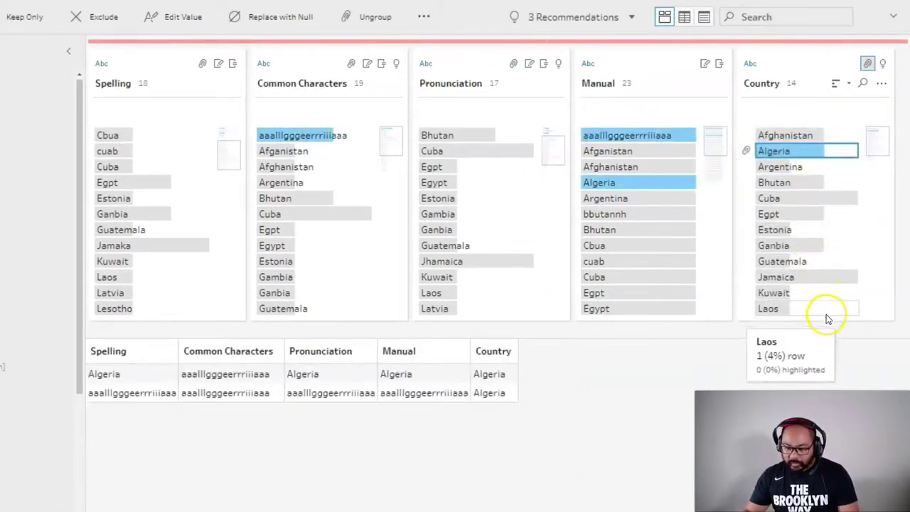
{"action": "scroll", "coordinate": [828, 316], "scroll_direction": "down", "scroll_amount": 1}
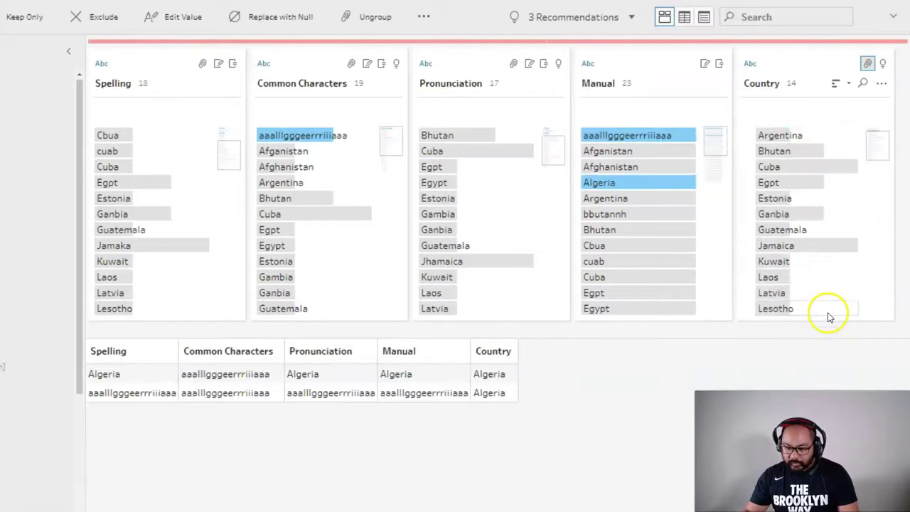
Step: Multi-select the Spelling, Common Characters, Pronunciation and Manual comparison fields and remove them, keeping only Country
{"action": "right_click", "coordinate": [794, 58]}
{"action": "left_click", "coordinate": [621, 68]}
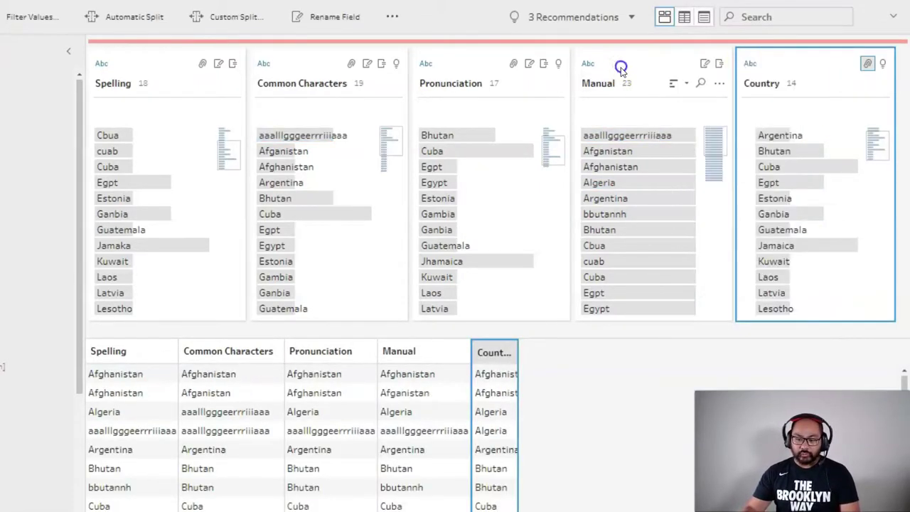
{"action": "left_click", "coordinate": [640, 69]}
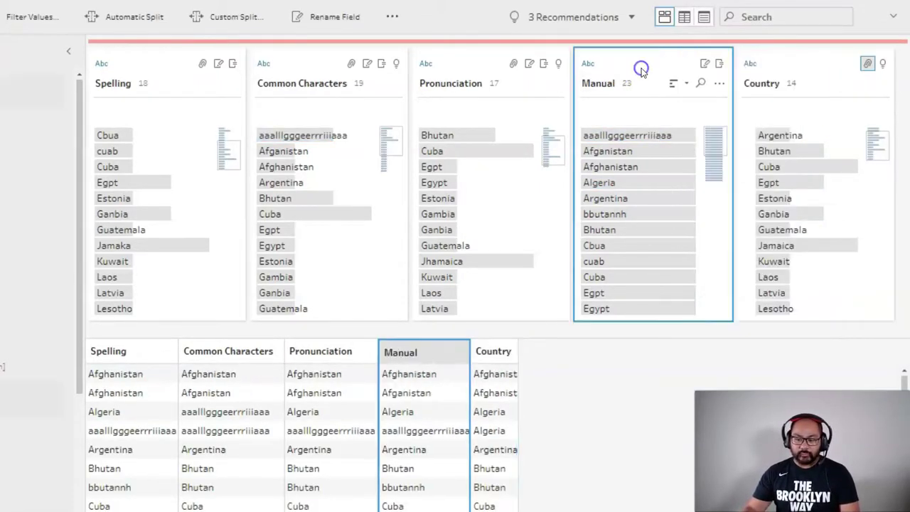
{"action": "left_click", "coordinate": [156, 69], "text": "shift"}
{"action": "right_click", "coordinate": [152, 69]}
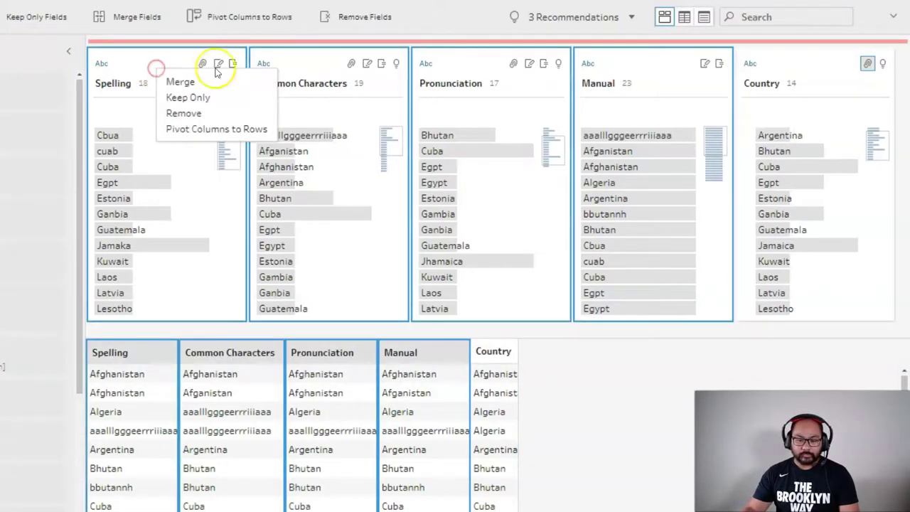
{"action": "left_click", "coordinate": [218, 114]}
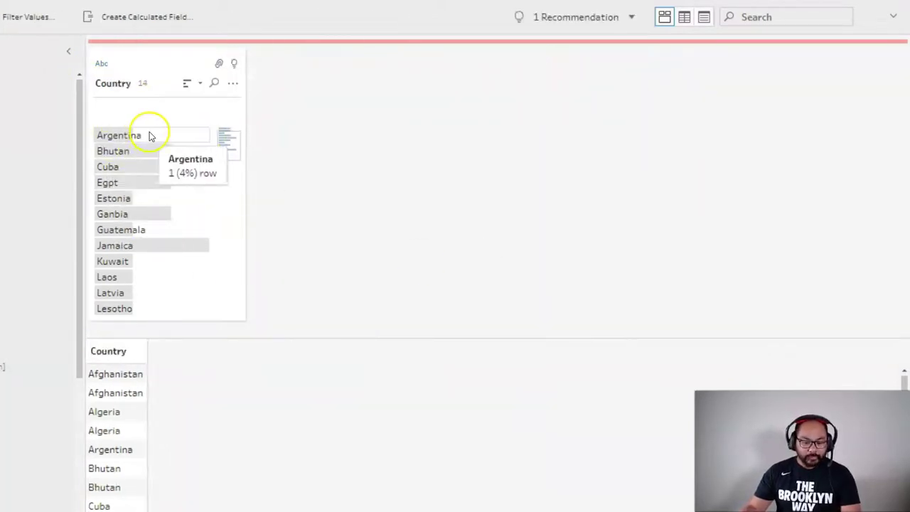